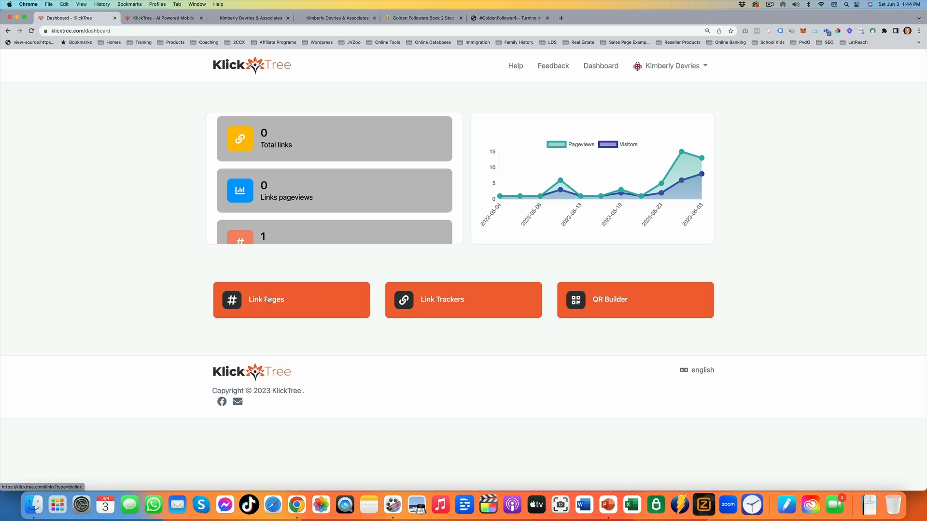
Start a new link page and enter Testing as its short URL alias.
{"action": "left_click", "coordinate": [269, 300]}
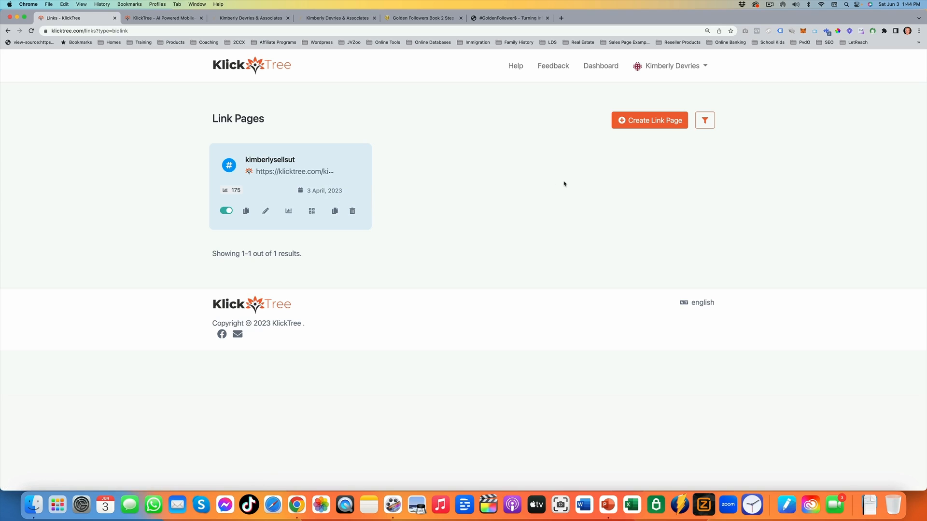
{"action": "left_click", "coordinate": [639, 129]}
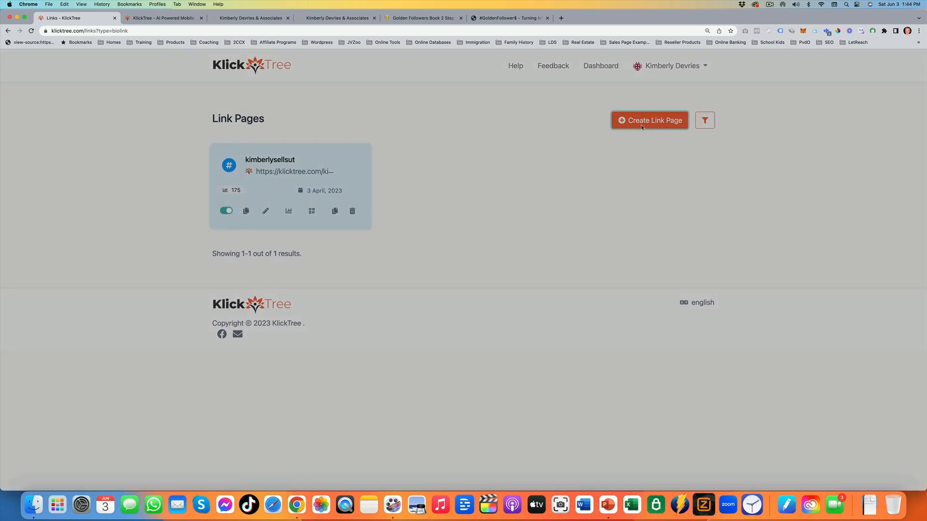
{"action": "left_click", "coordinate": [516, 252]}
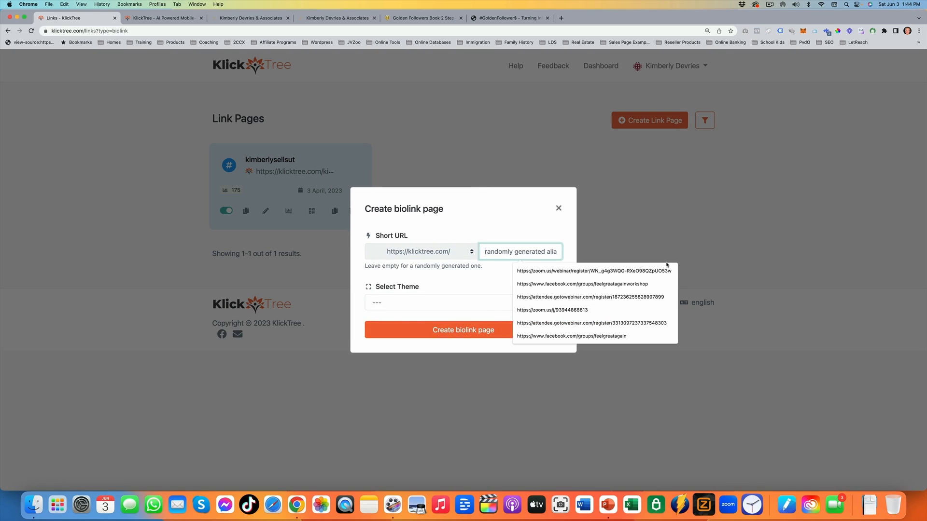
{"action": "type", "text": "Testing"}
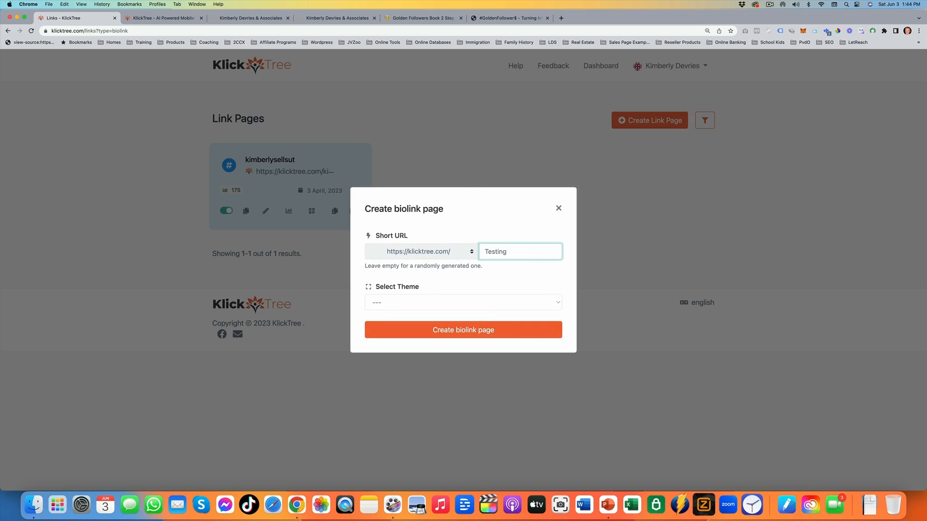
Select the Supplements theme for the new biolink page and look over its thumbnail.
{"action": "left_click", "coordinate": [444, 304]}
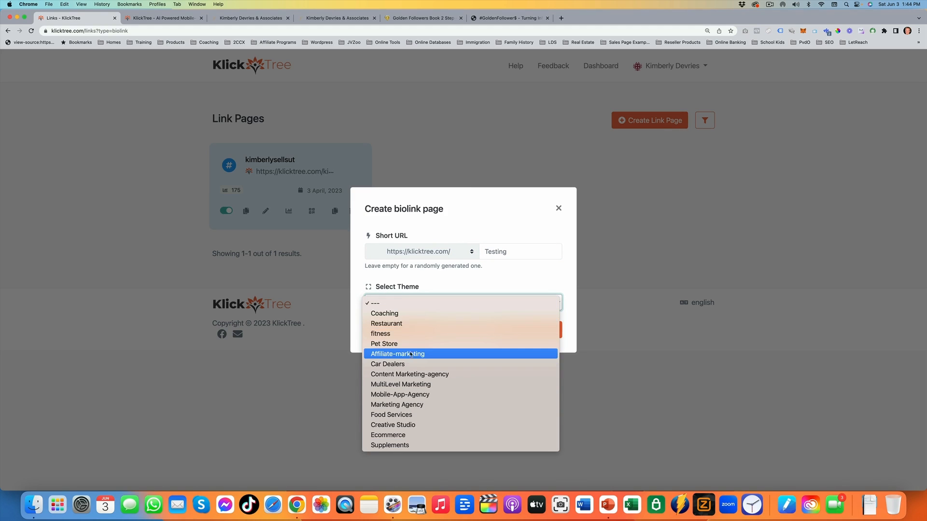
{"action": "left_click", "coordinate": [408, 445]}
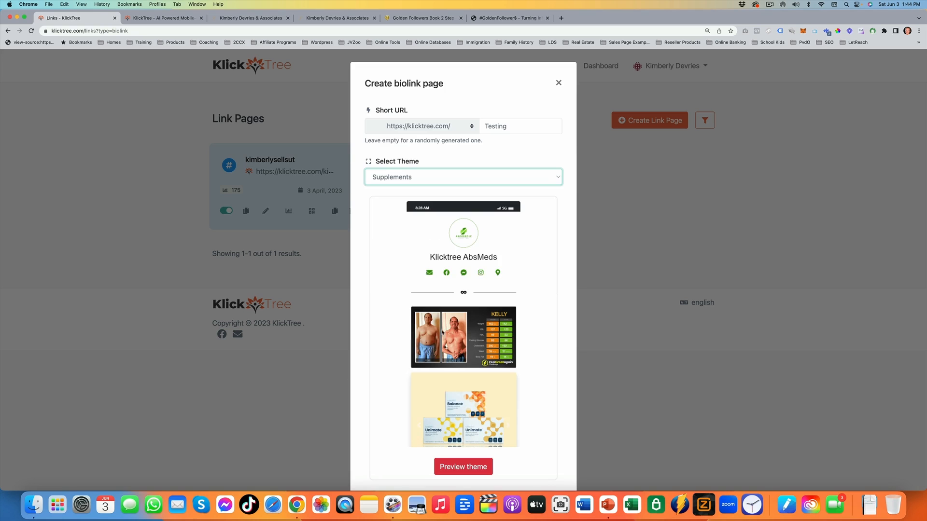
{"action": "scroll", "coordinate": [456, 268], "scroll_direction": "down", "scroll_amount": 2}
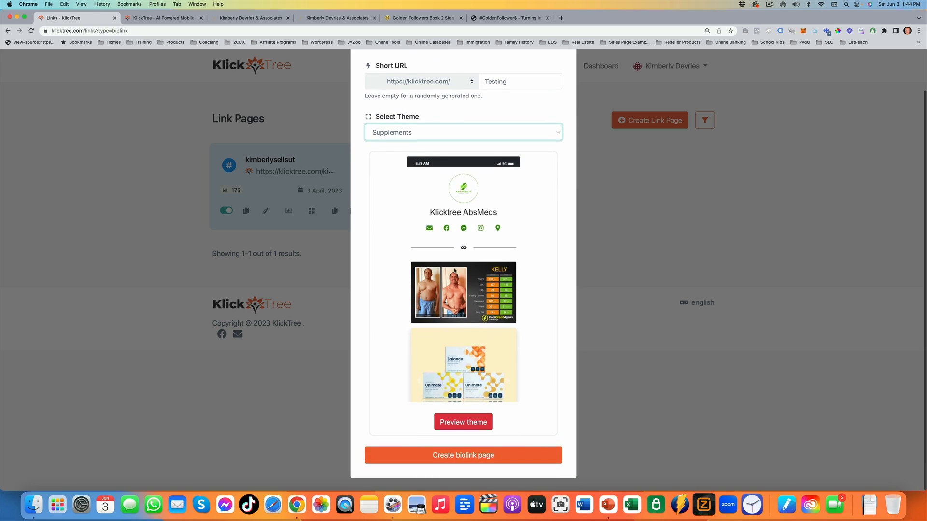
{"action": "scroll", "coordinate": [459, 307], "scroll_direction": "up", "scroll_amount": 2}
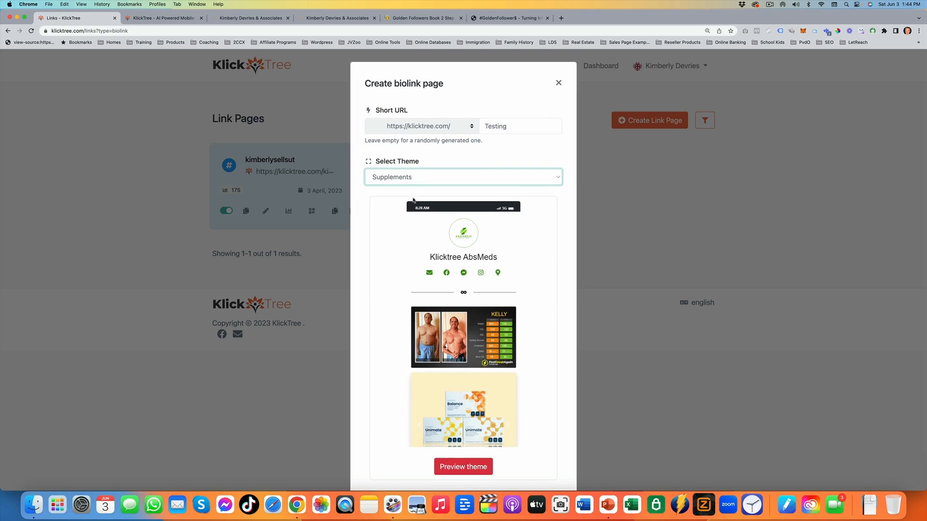
{"action": "scroll", "coordinate": [438, 252], "scroll_direction": "down", "scroll_amount": 2}
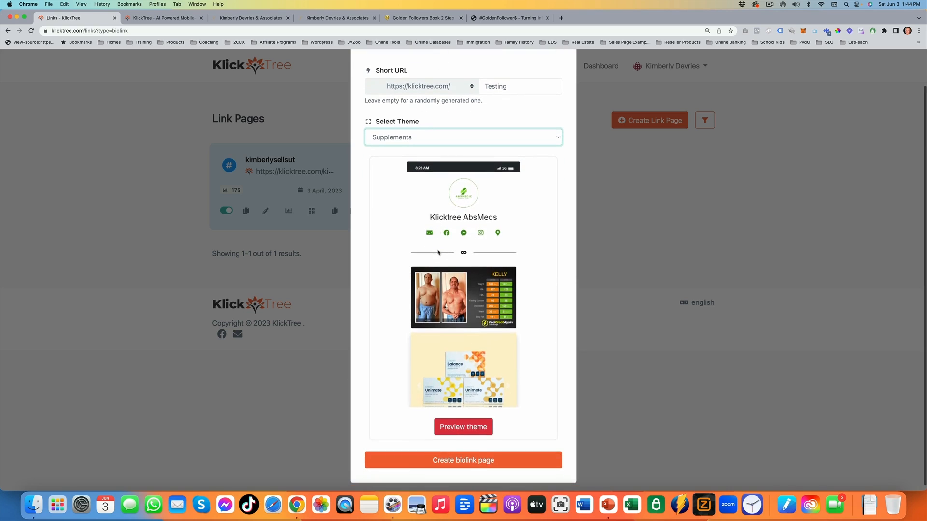
Preview the Supplements theme as a full page, look through it and close the preview.
{"action": "left_click", "coordinate": [471, 427]}
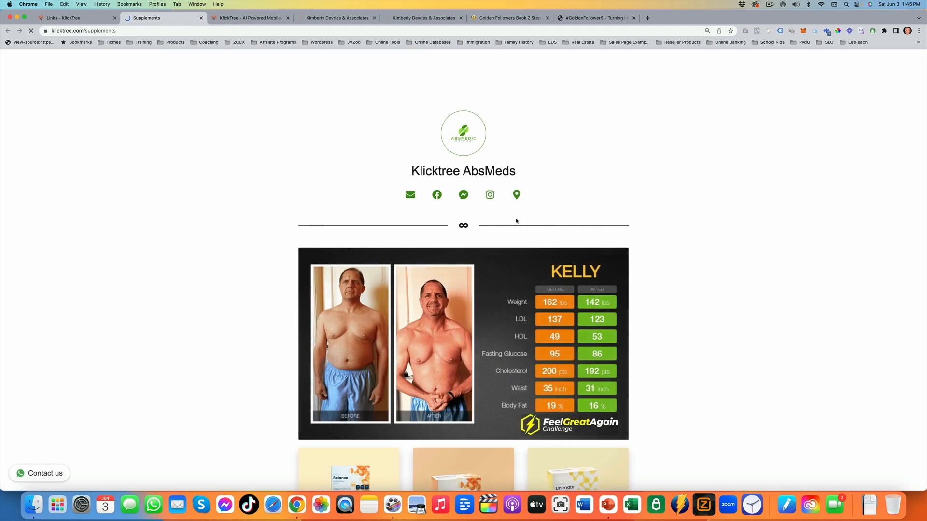
{"action": "scroll", "coordinate": [504, 221], "scroll_direction": "down", "scroll_amount": 7}
{"action": "scroll", "coordinate": [505, 222], "scroll_direction": "up", "scroll_amount": 6}
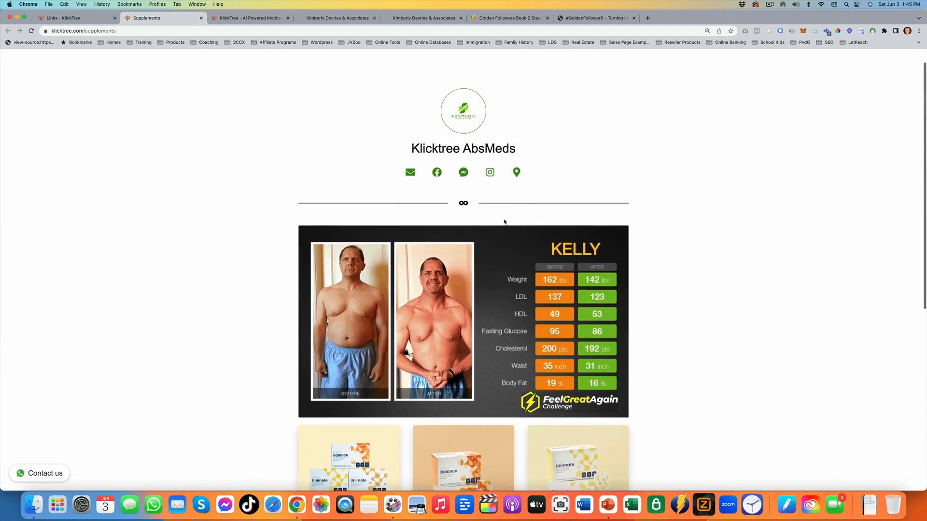
{"action": "key", "text": "super+w"}
Switch the biolink page theme to Coaching and look over its thumbnail.
{"action": "left_click", "coordinate": [434, 183]}
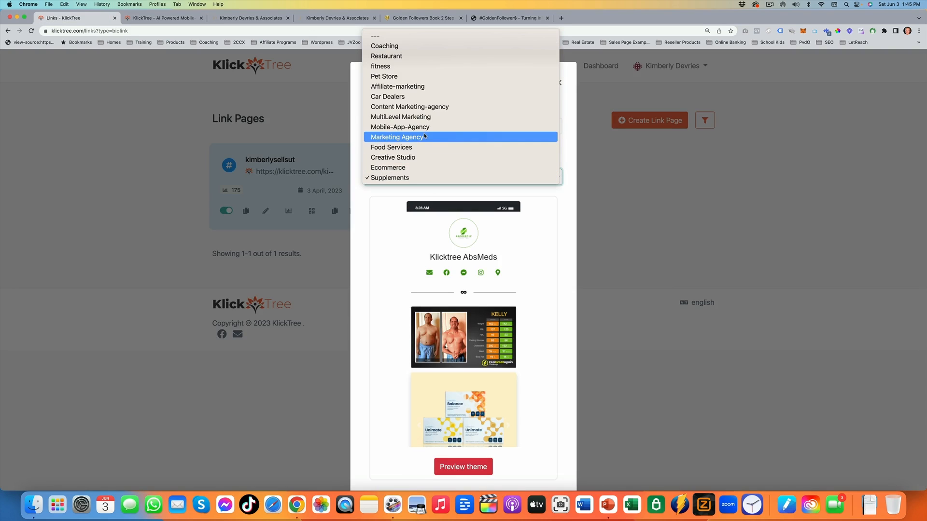
{"action": "key", "text": "Up"}
{"action": "key", "text": "Up"}
{"action": "key", "text": "Up"}
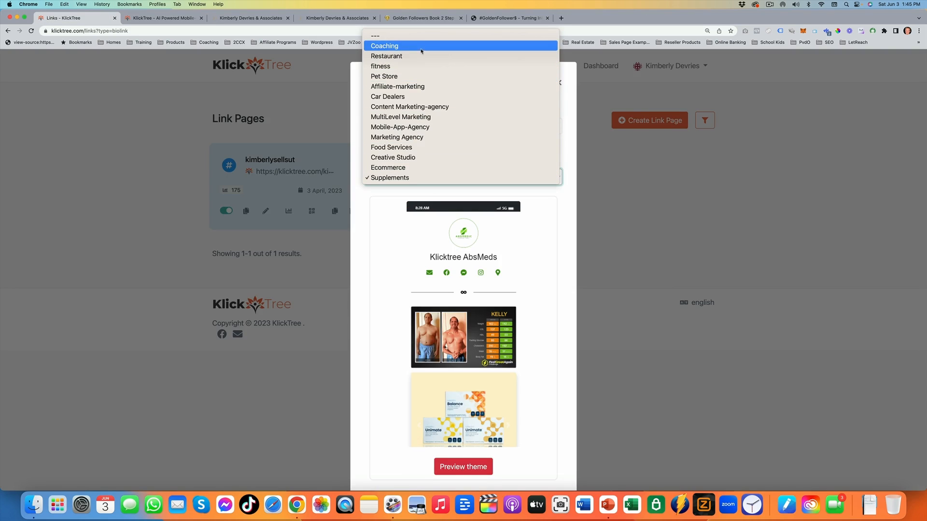
{"action": "key", "text": "Return"}
{"action": "scroll", "coordinate": [463, 299], "scroll_direction": "down", "scroll_amount": 2}
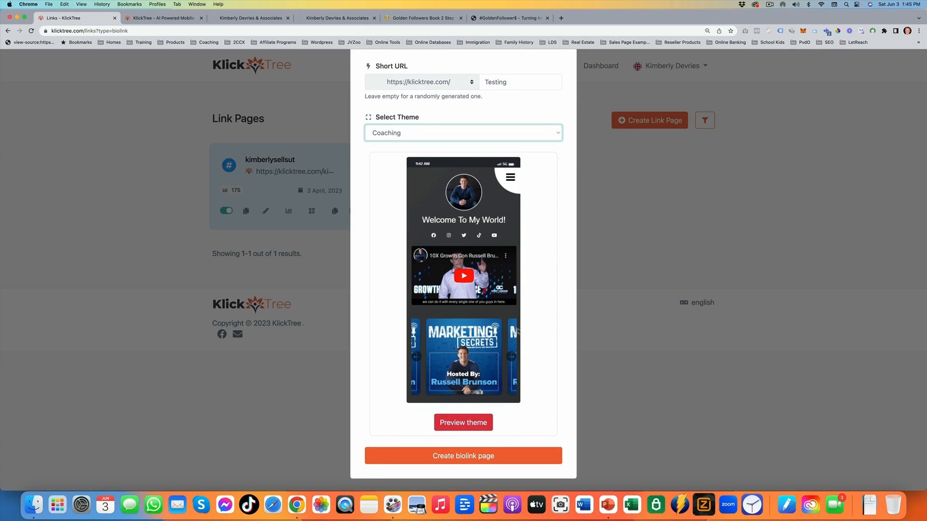
{"action": "scroll", "coordinate": [505, 356], "scroll_direction": "up", "scroll_amount": 2}
Reset the theme selection to the blank option (---) and create the biolink page.
{"action": "left_click", "coordinate": [401, 178]}
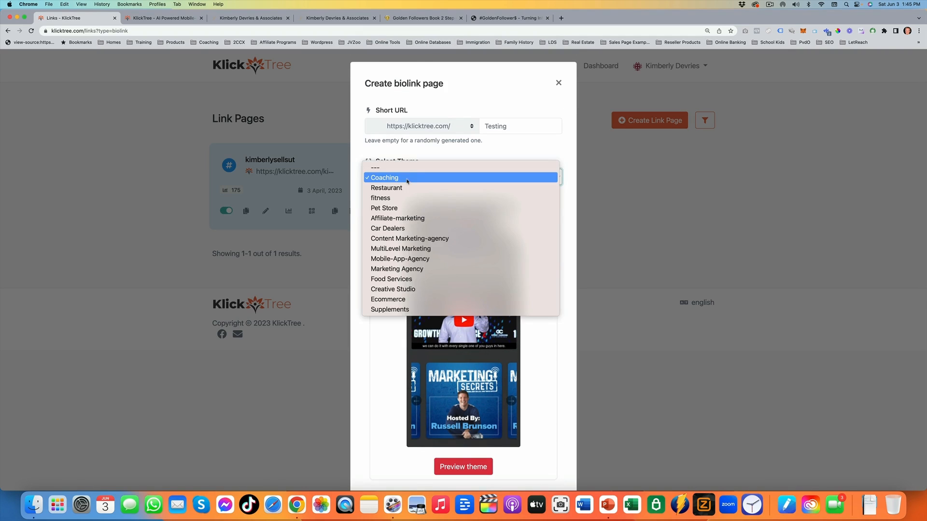
{"action": "left_click", "coordinate": [409, 167]}
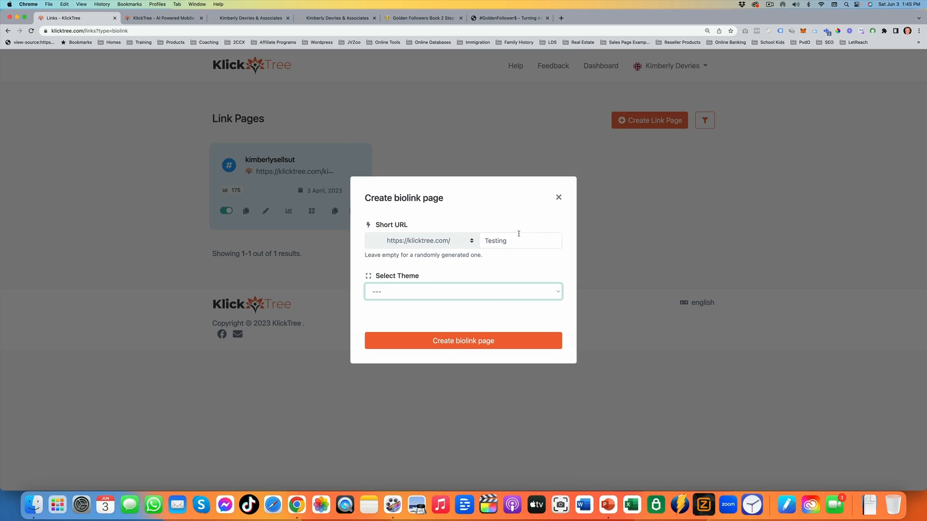
{"action": "left_click", "coordinate": [459, 342]}
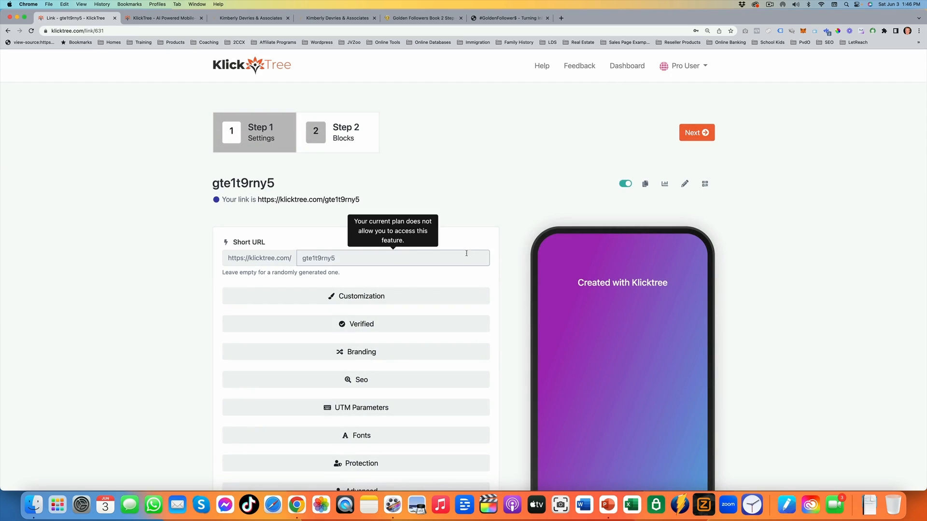
Set the page background to the black simple gradient in the customization settings.
{"action": "scroll", "coordinate": [360, 264], "scroll_direction": "down", "scroll_amount": 1}
{"action": "left_click", "coordinate": [359, 266]}
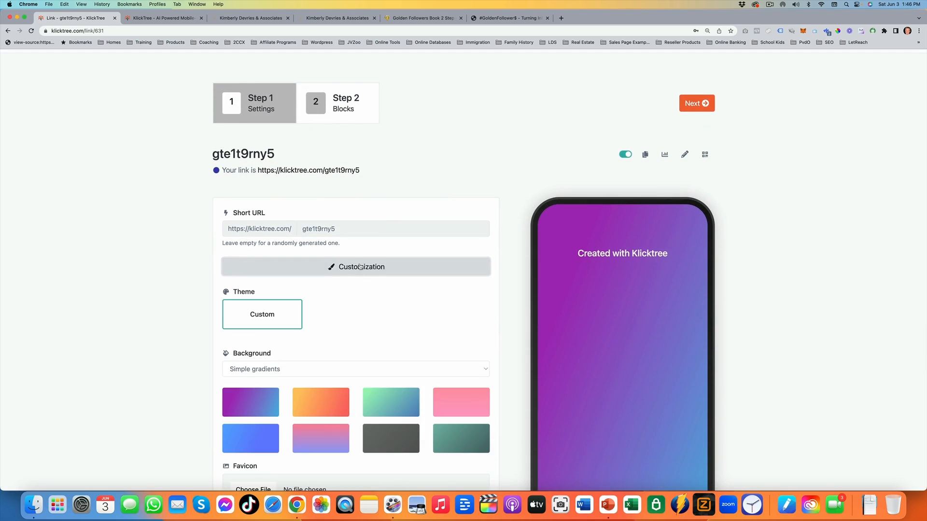
{"action": "scroll", "coordinate": [661, 193], "scroll_direction": "down", "scroll_amount": 5}
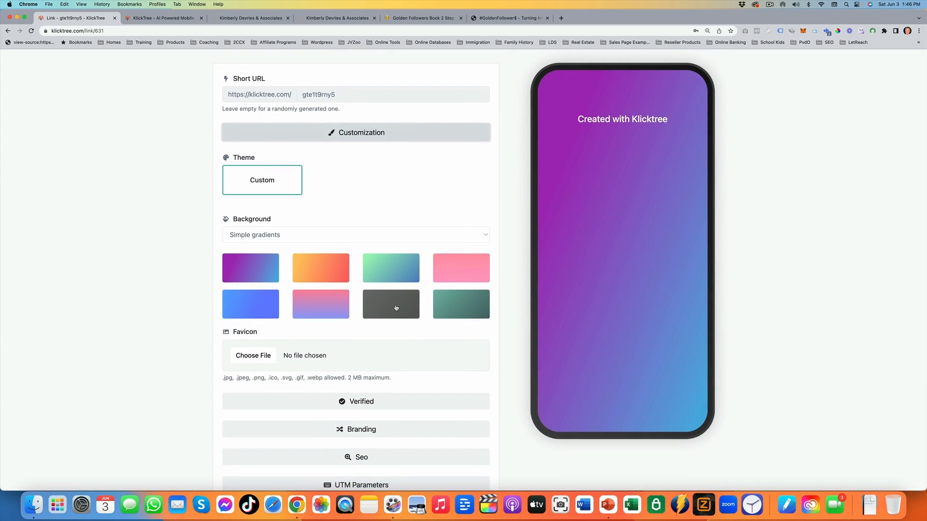
{"action": "left_click", "coordinate": [376, 305]}
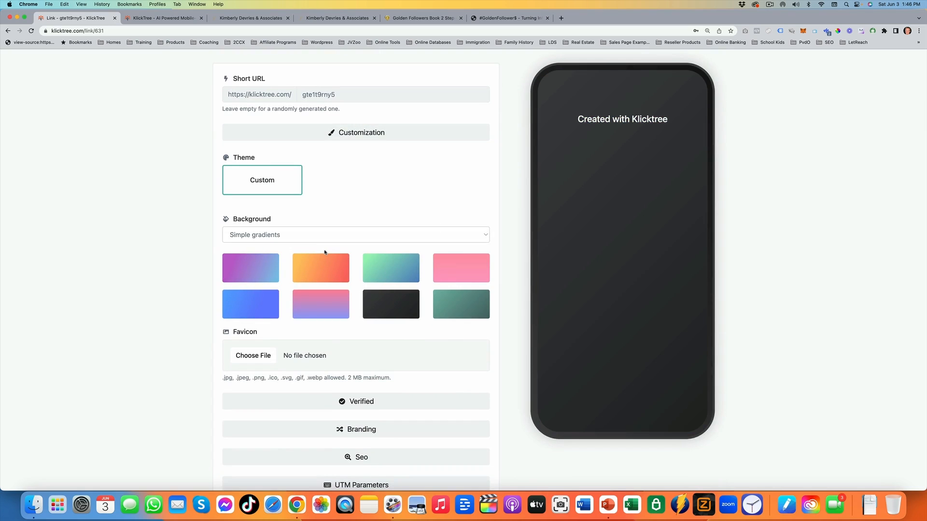
Expand the SEO settings and examine the page title, meta description and Opengraph image fields.
{"action": "scroll", "coordinate": [325, 249], "scroll_direction": "down", "scroll_amount": 4}
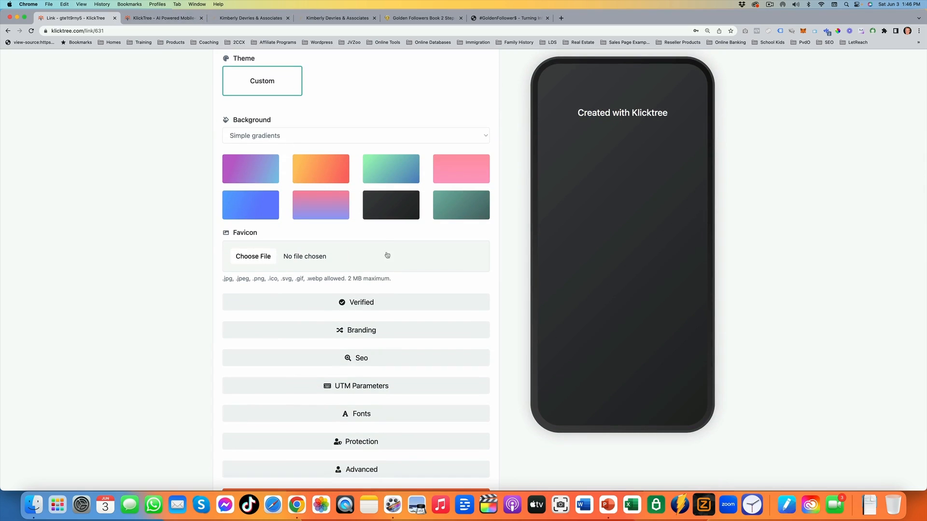
{"action": "scroll", "coordinate": [382, 323], "scroll_direction": "down", "scroll_amount": 1}
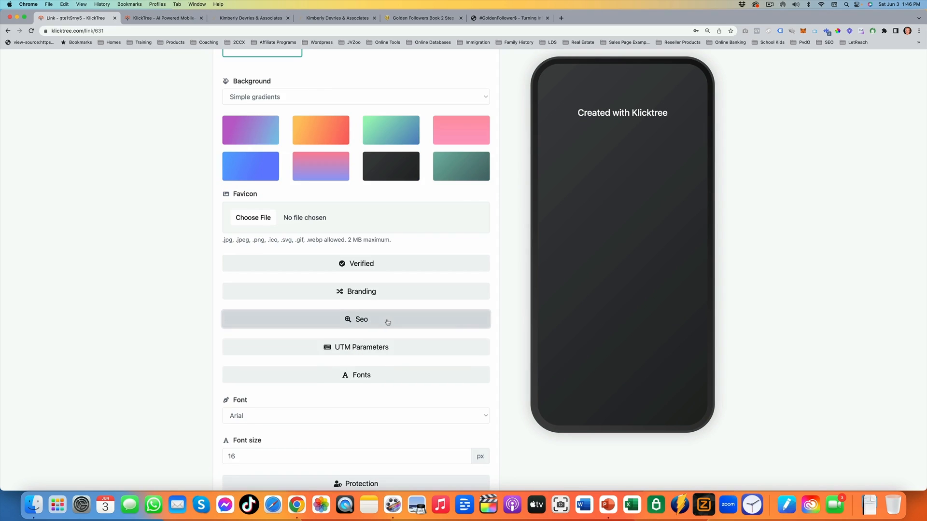
{"action": "left_click", "coordinate": [387, 323]}
{"action": "scroll", "coordinate": [388, 289], "scroll_direction": "down", "scroll_amount": 2}
{"action": "left_click", "coordinate": [435, 309]}
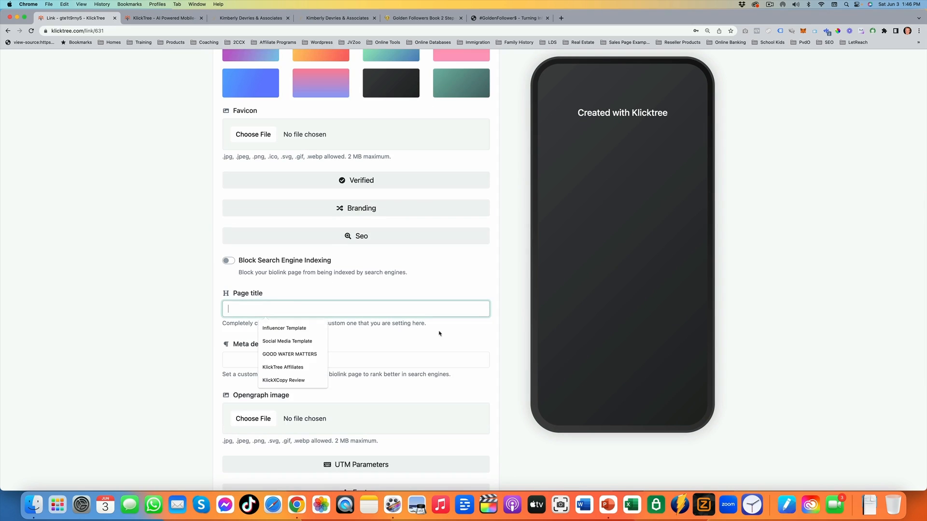
{"action": "left_click", "coordinate": [364, 359]}
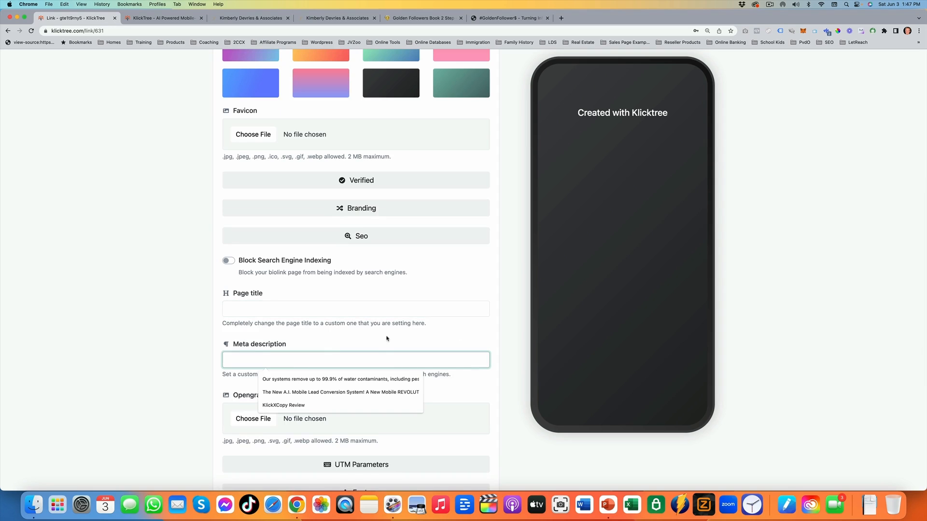
{"action": "scroll", "coordinate": [309, 362], "scroll_direction": "down", "scroll_amount": 2}
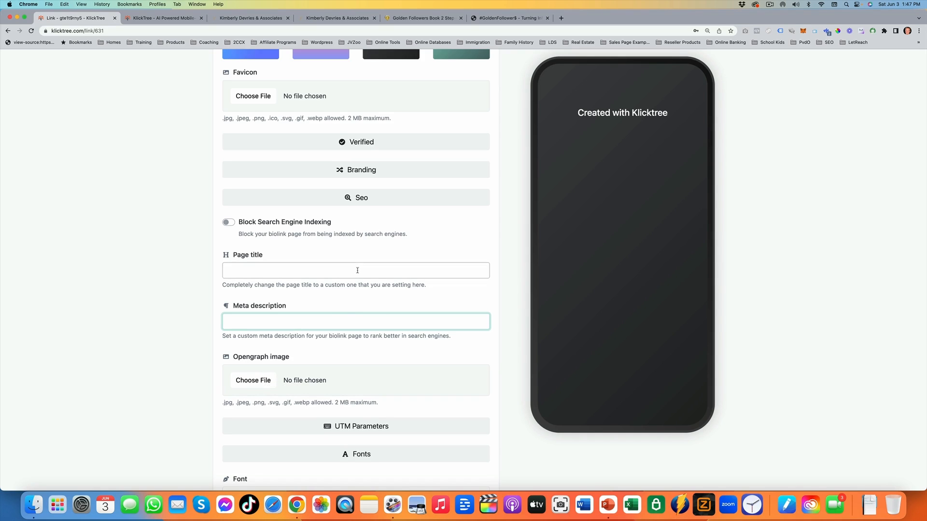
Expand the font settings, check the font size field and choose Arial as the page font.
{"action": "key", "text": "Tab"}
{"action": "key", "text": "Tab"}
{"action": "key", "text": "Tab"}
{"action": "key", "text": "Return"}
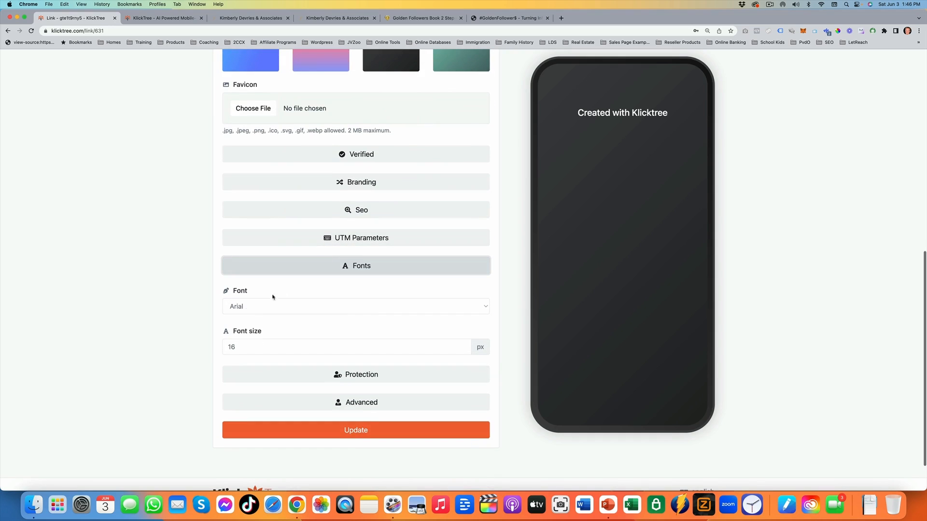
{"action": "left_click", "coordinate": [252, 346]}
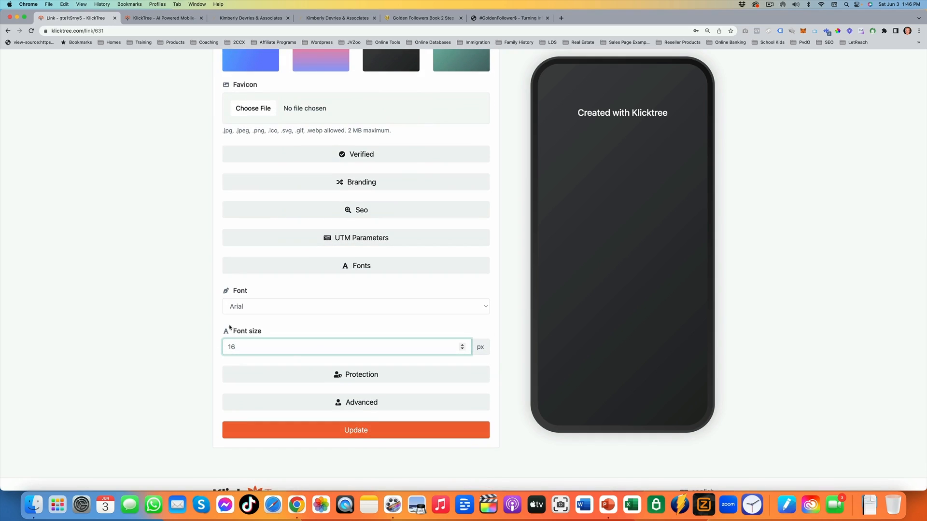
{"action": "left_click", "coordinate": [305, 311]}
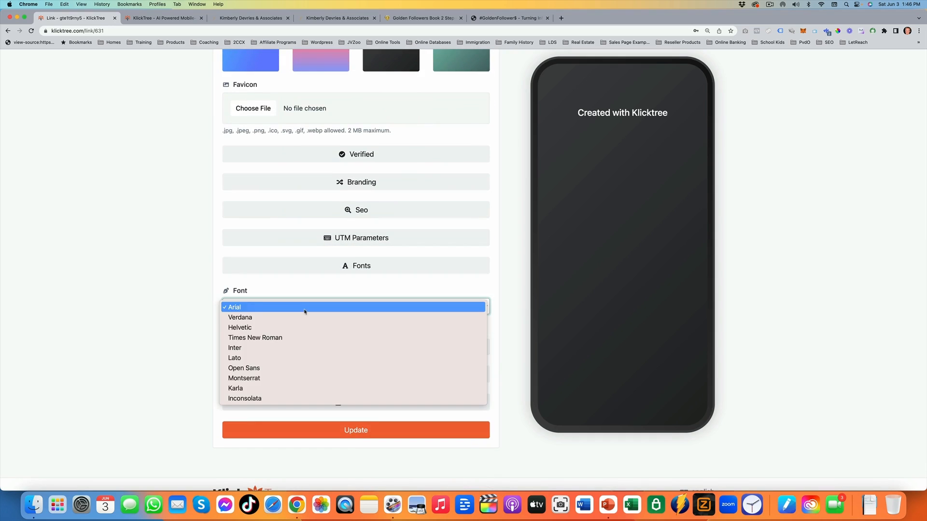
{"action": "left_click", "coordinate": [303, 309]}
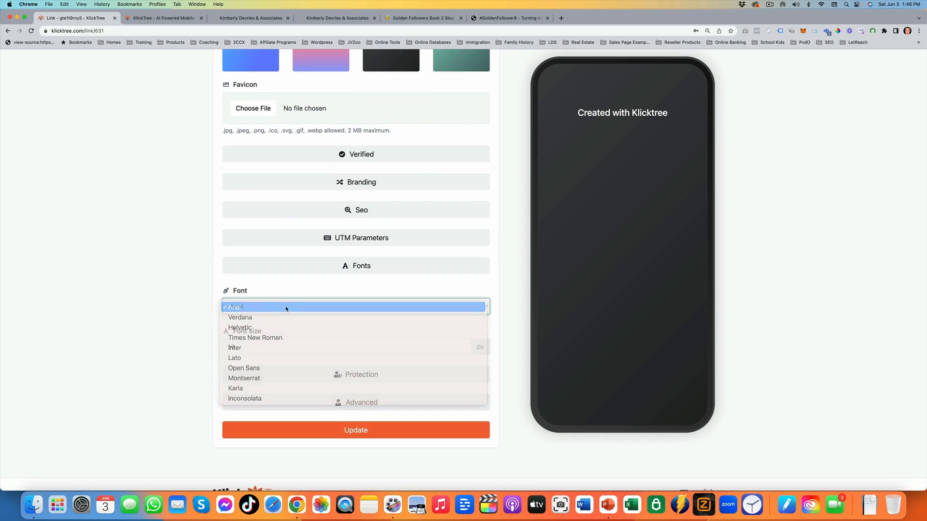
Toggle the SEO section, look over the remaining settings and save the page with Update.
{"action": "left_click", "coordinate": [361, 210]}
{"action": "scroll", "coordinate": [300, 338], "scroll_direction": "up", "scroll_amount": 3}
{"action": "scroll", "coordinate": [300, 339], "scroll_direction": "up", "scroll_amount": 5}
{"action": "scroll", "coordinate": [338, 367], "scroll_direction": "down", "scroll_amount": 10}
{"action": "left_click", "coordinate": [368, 381]}
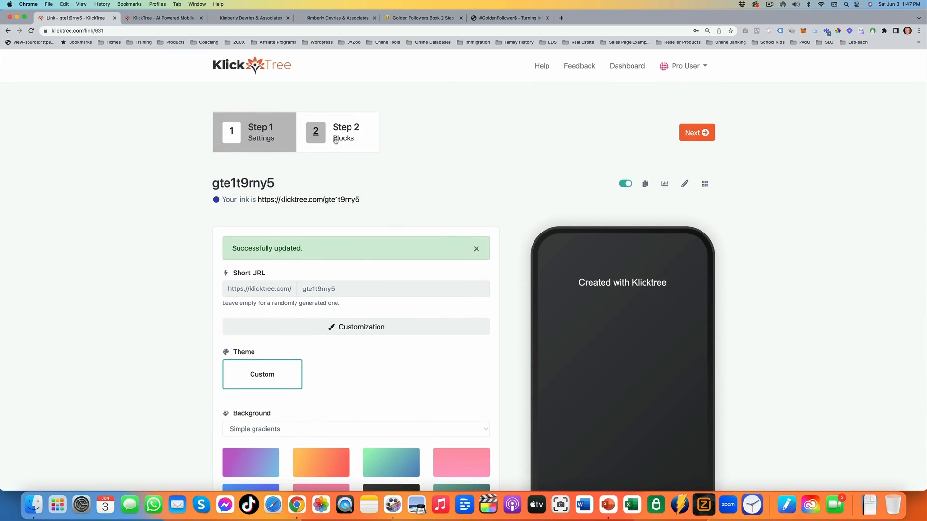
Go to the Blocks stage, start a new Avatar block and choose the couple's photo as its image.
{"action": "left_click", "coordinate": [335, 142]}
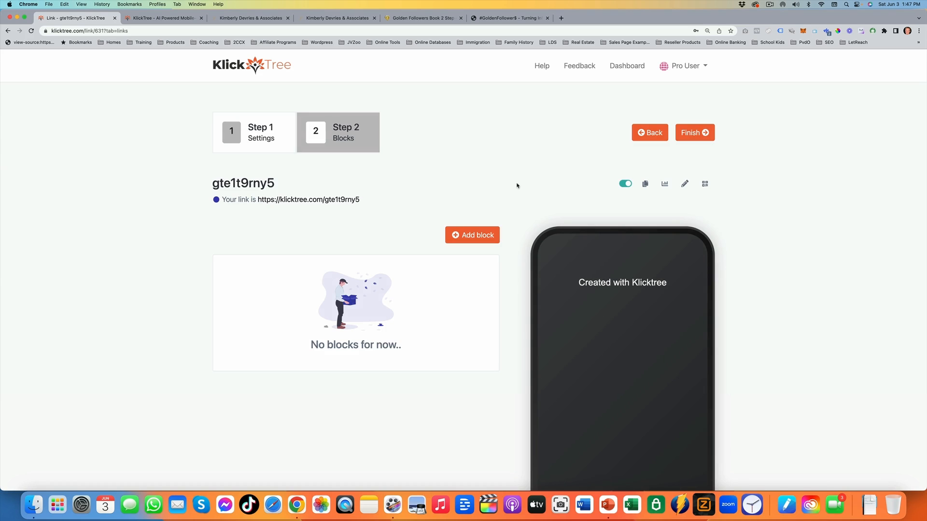
{"action": "left_click", "coordinate": [466, 235]}
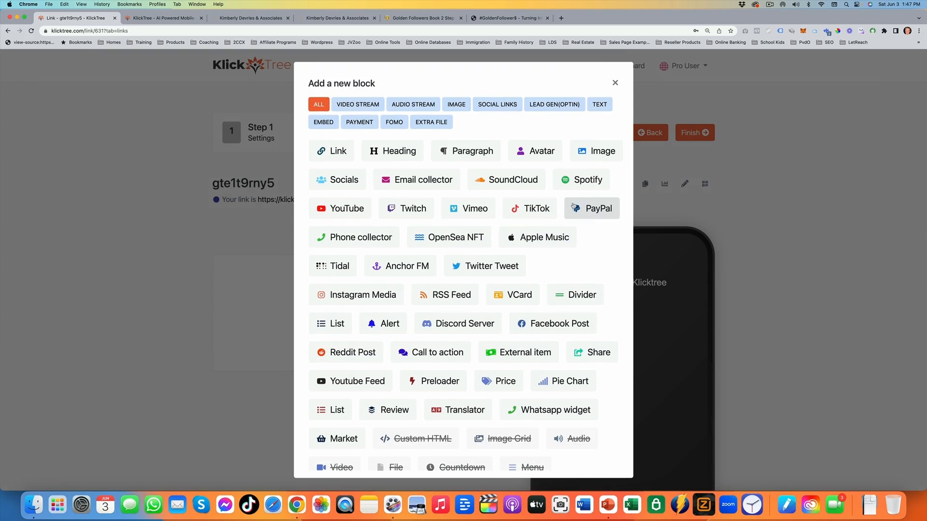
{"action": "left_click", "coordinate": [536, 151]}
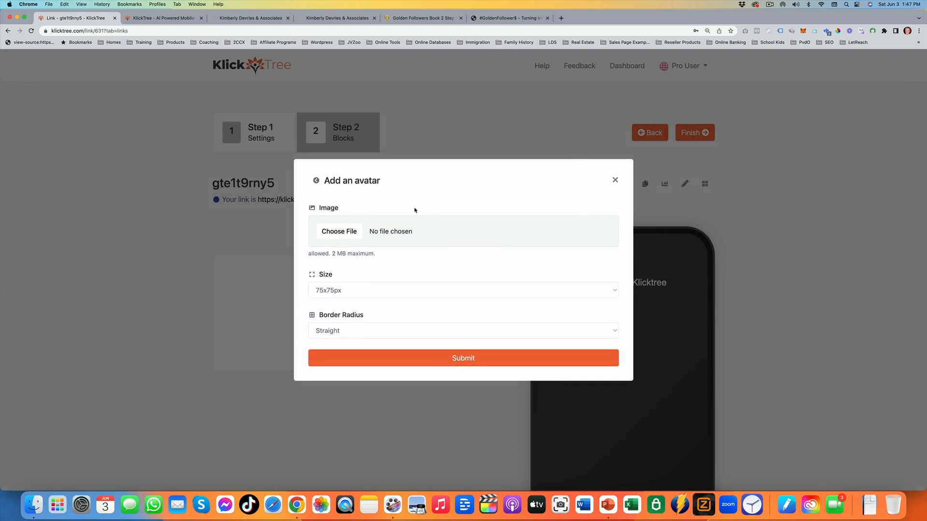
{"action": "left_click", "coordinate": [454, 231]}
{"action": "double_click", "coordinate": [588, 255]}
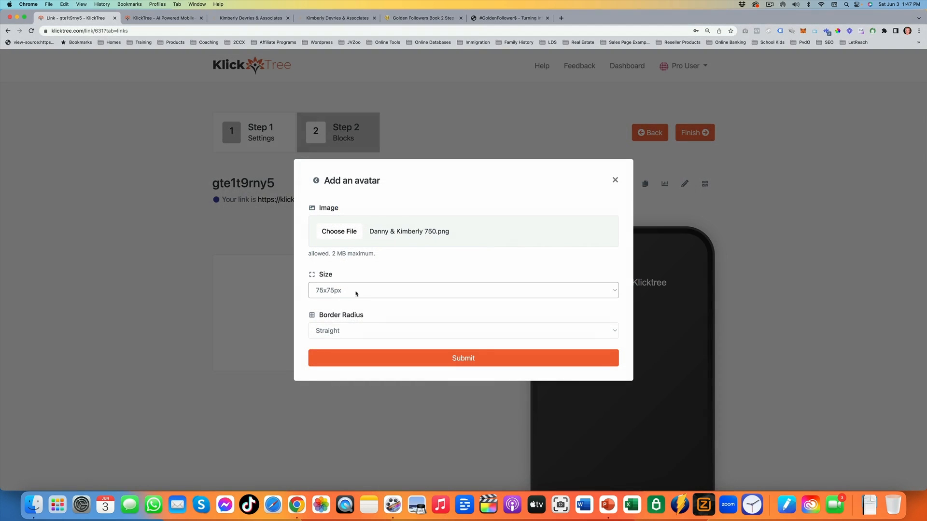
Set the avatar size to 100x100px, choose its border radius and submit the block.
{"action": "left_click", "coordinate": [346, 292]}
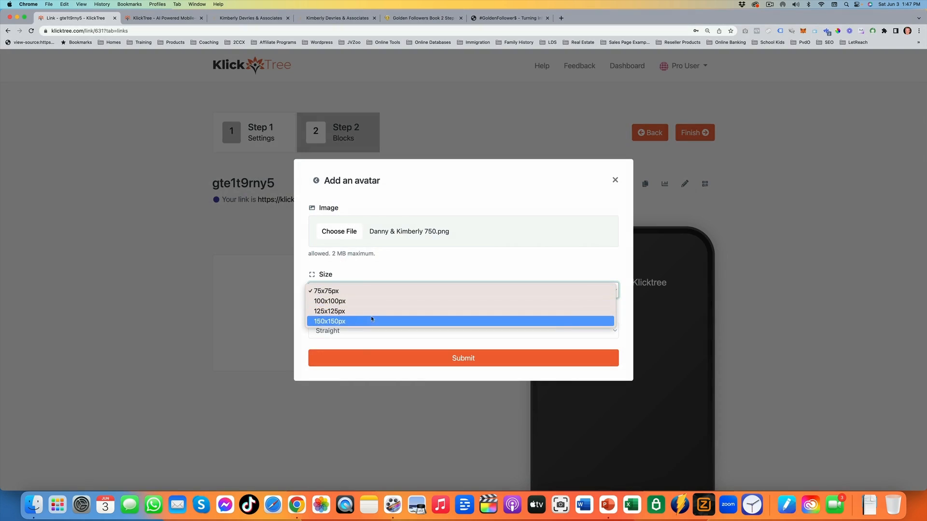
{"action": "left_click", "coordinate": [366, 301]}
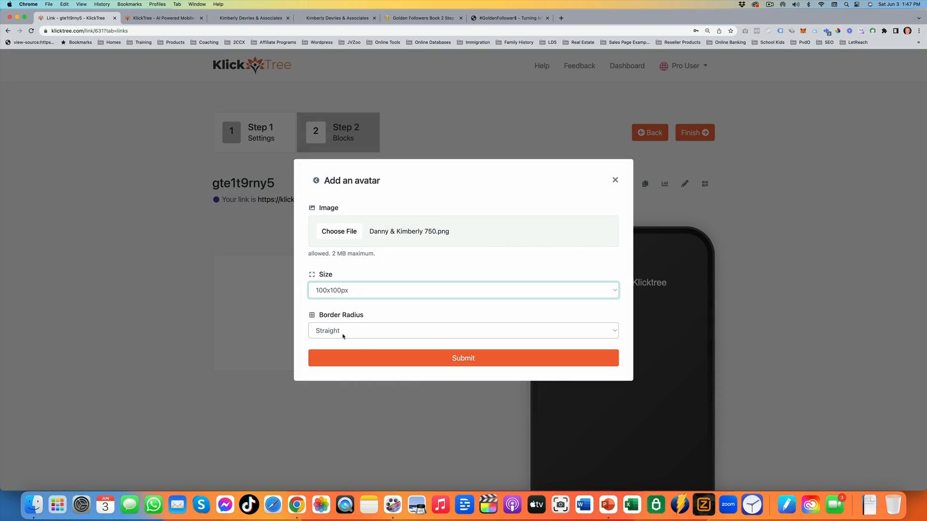
{"action": "left_click", "coordinate": [361, 332]}
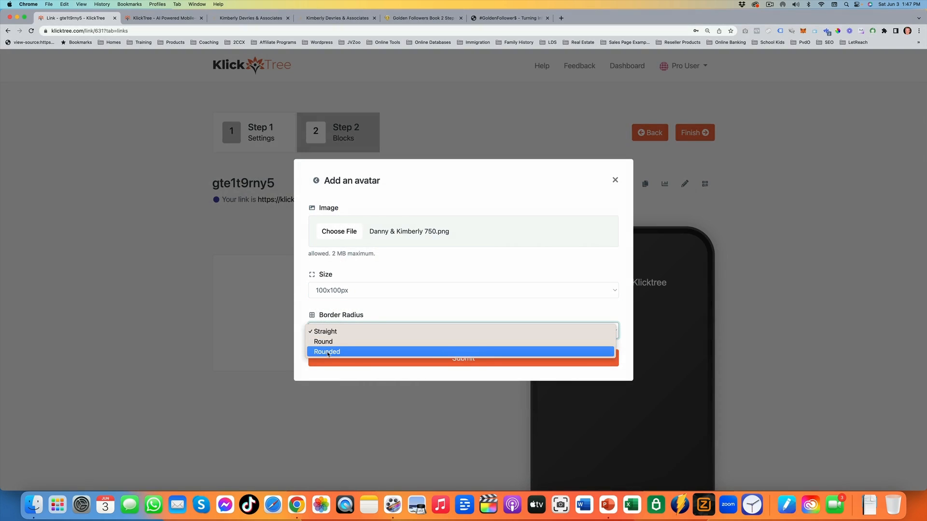
{"action": "left_click", "coordinate": [368, 332]}
{"action": "left_click", "coordinate": [468, 354]}
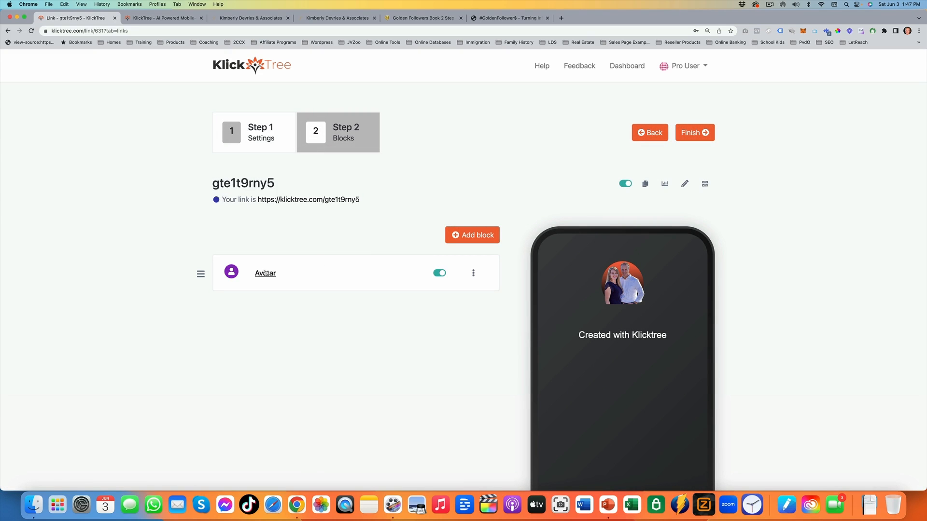
Add an H1 heading block with the text "Welcome To My World!".
{"action": "left_click", "coordinate": [465, 238]}
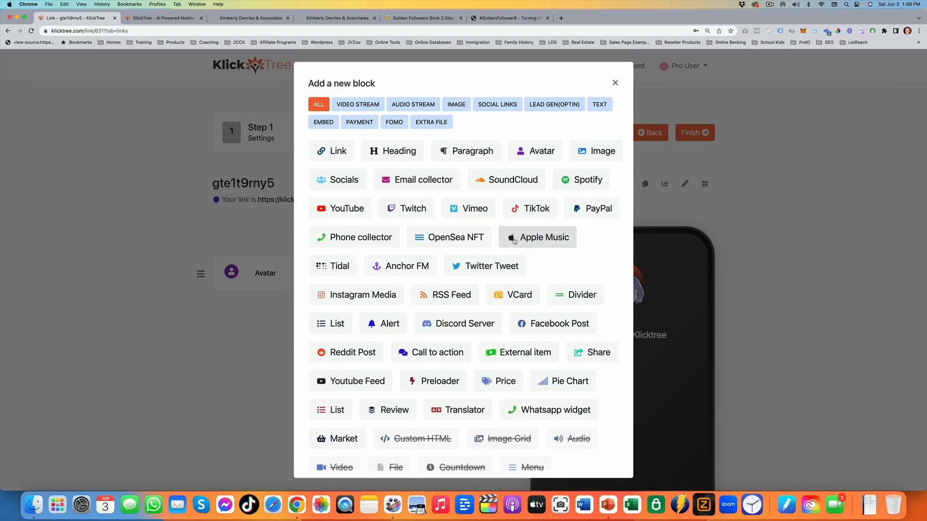
{"action": "left_click", "coordinate": [392, 156]}
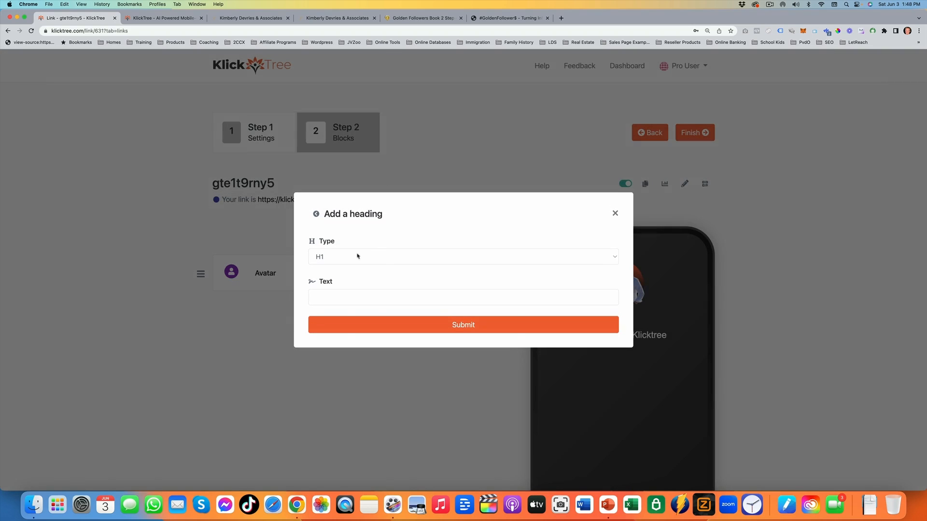
{"action": "left_click", "coordinate": [358, 298]}
{"action": "type", "text": "Wel"}
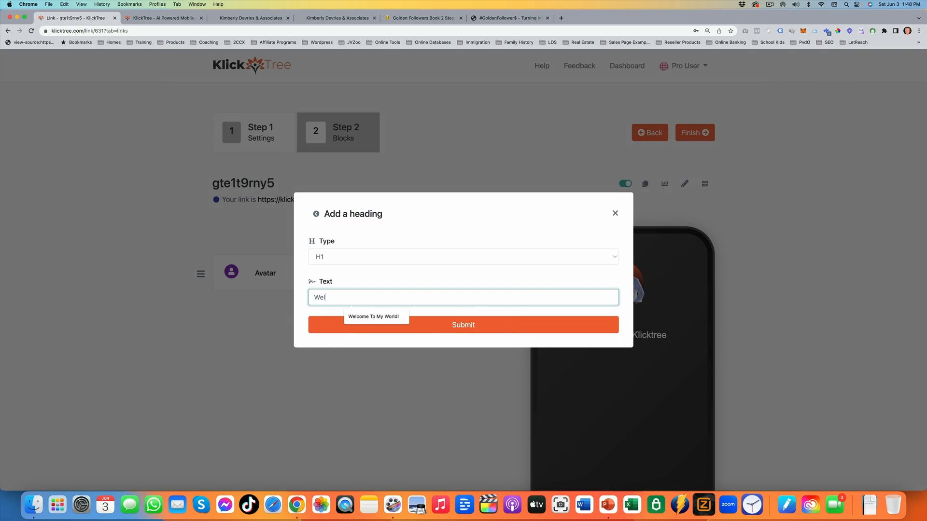
{"action": "left_click", "coordinate": [373, 317]}
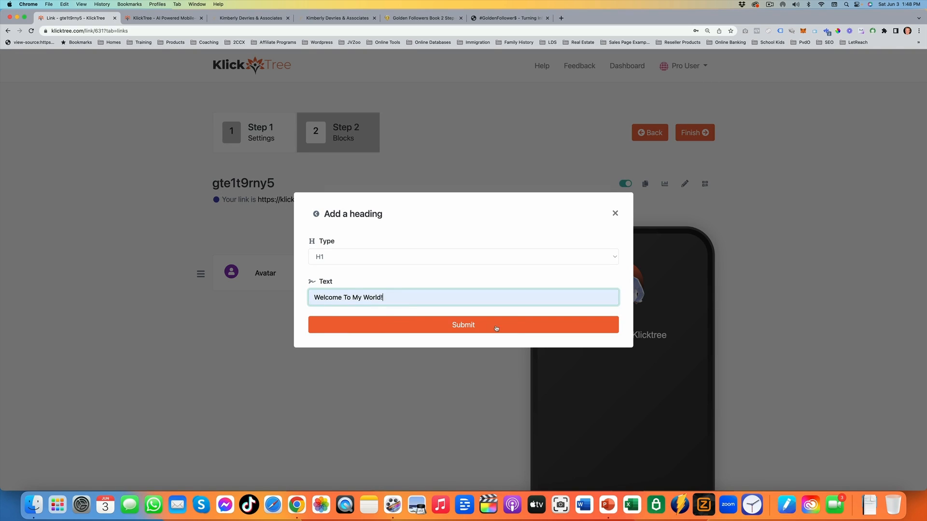
{"action": "left_click", "coordinate": [505, 329]}
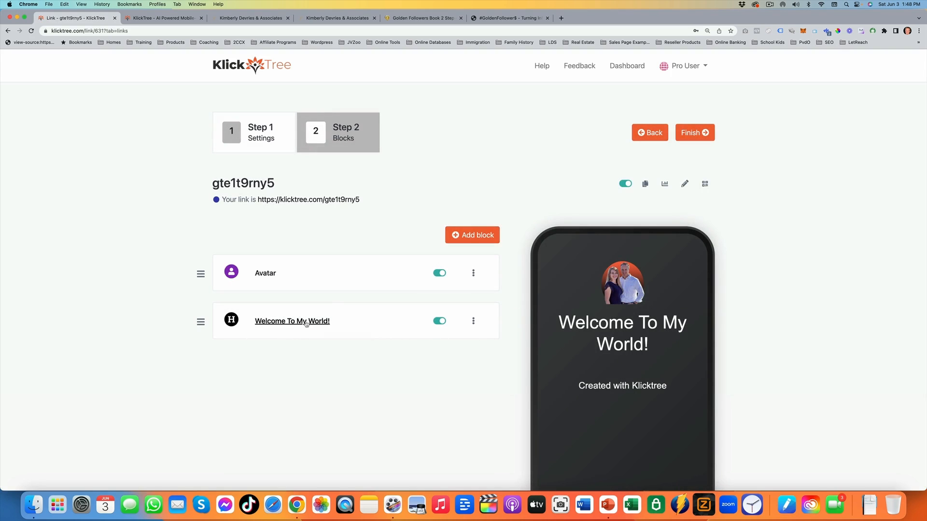
Change the "Welcome To My World!" heading type to H3, save the update and collapse the block.
{"action": "left_click", "coordinate": [289, 322]}
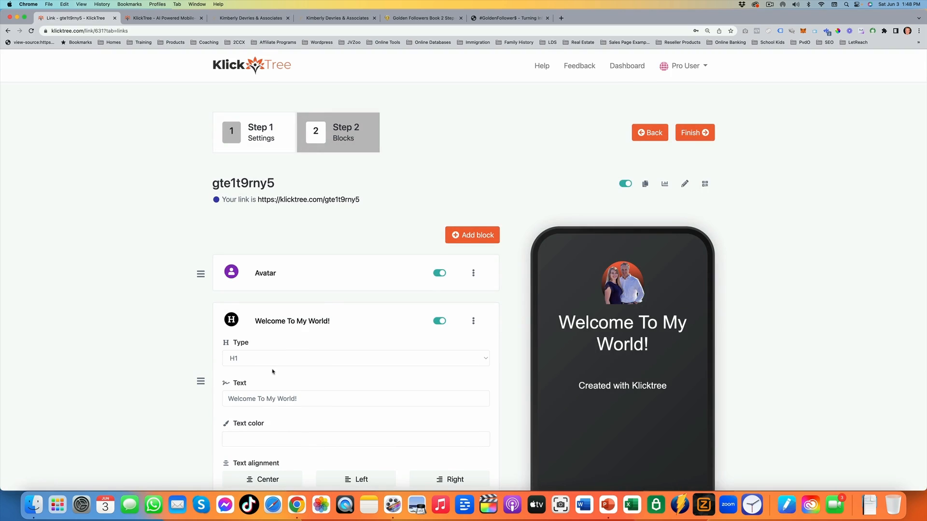
{"action": "scroll", "coordinate": [273, 373], "scroll_direction": "down", "scroll_amount": 2}
{"action": "left_click", "coordinate": [266, 309]}
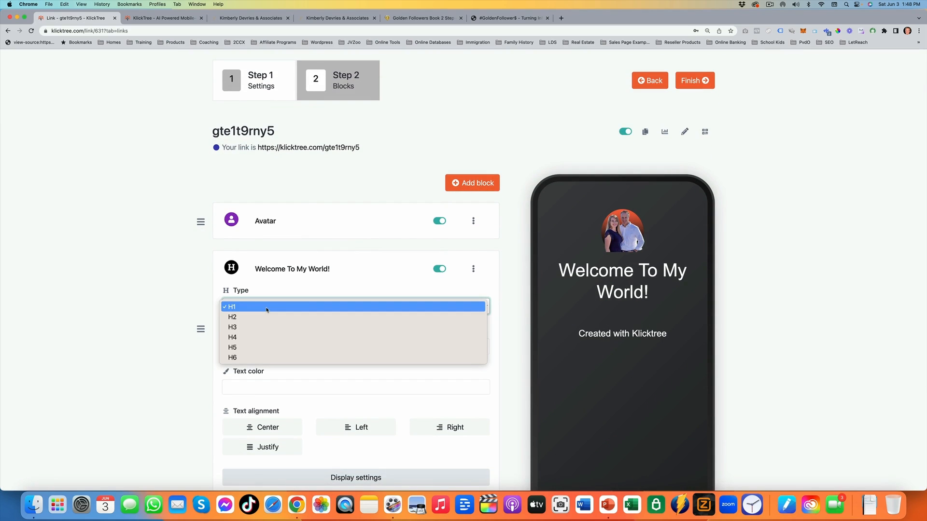
{"action": "left_click", "coordinate": [347, 327]}
{"action": "scroll", "coordinate": [348, 303], "scroll_direction": "down", "scroll_amount": 2}
{"action": "scroll", "coordinate": [348, 304], "scroll_direction": "down", "scroll_amount": 1}
{"action": "left_click", "coordinate": [362, 360]}
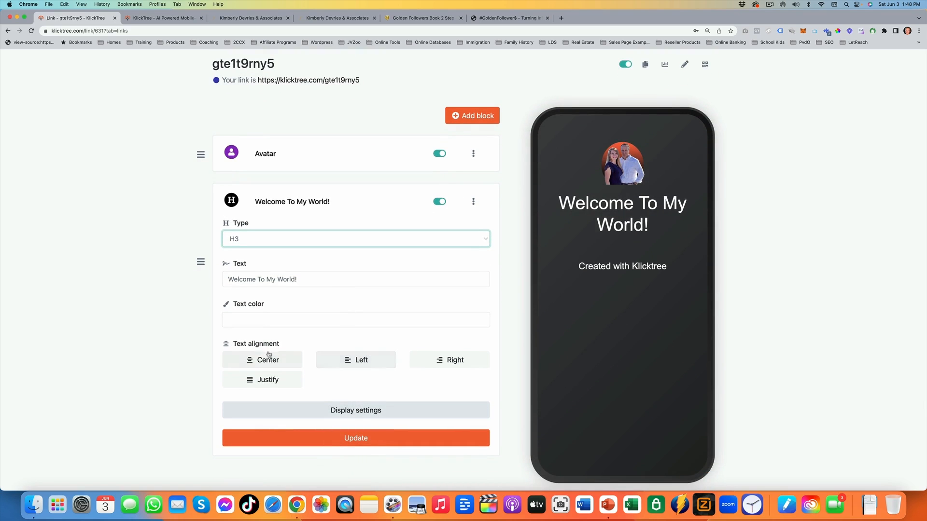
{"action": "left_click", "coordinate": [352, 438]}
{"action": "scroll", "coordinate": [530, 371], "scroll_direction": "up", "scroll_amount": 2}
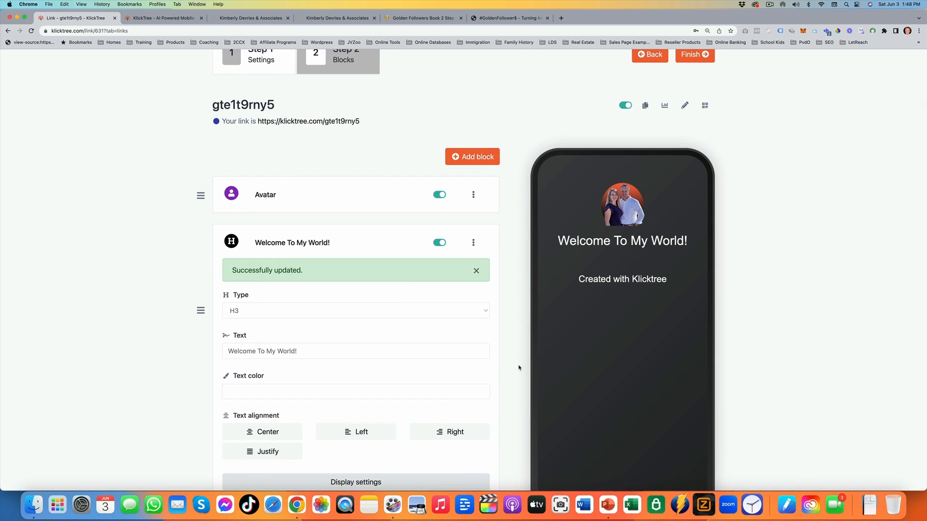
{"action": "left_click", "coordinate": [342, 247]}
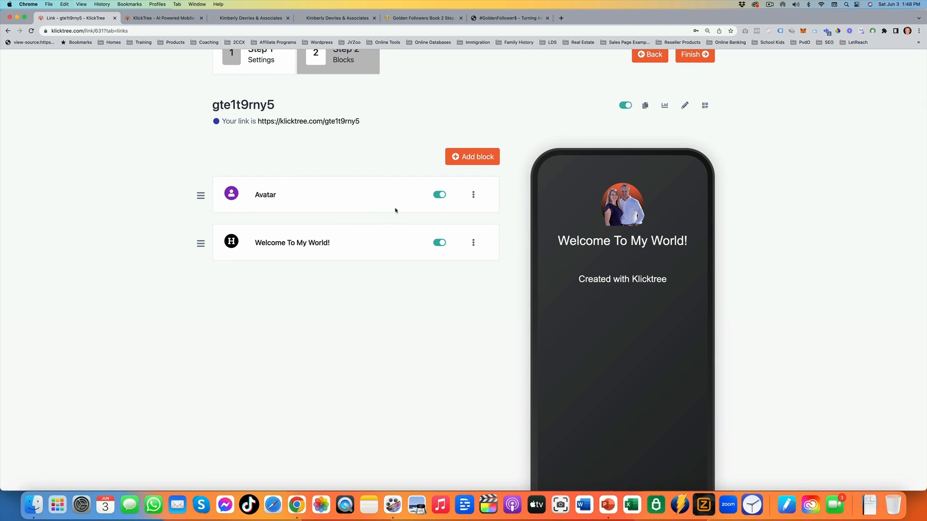
{"action": "left_click", "coordinate": [455, 157]}
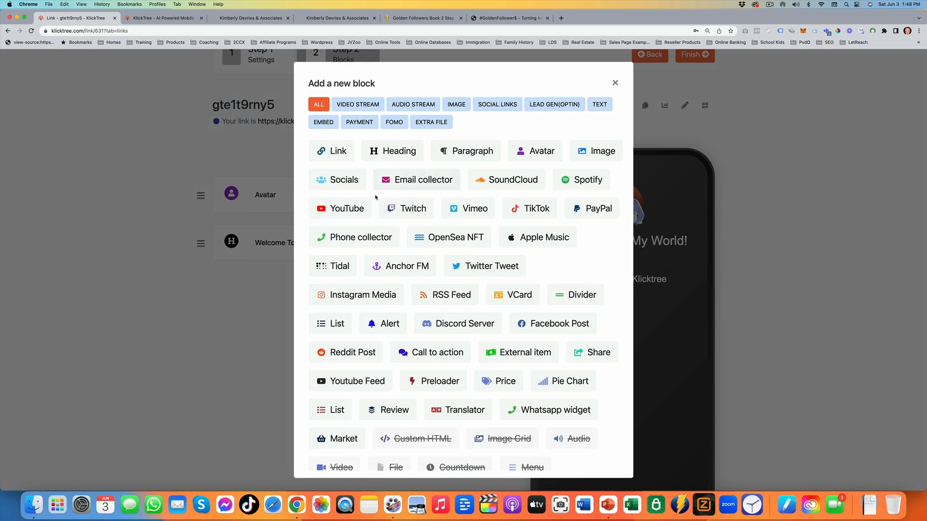
{"action": "left_click", "coordinate": [338, 211]}
{"action": "left_click", "coordinate": [416, 282]}
{"action": "type", "text": "https://www.youtube.com/watch?v=kxbGIMVKacg"}
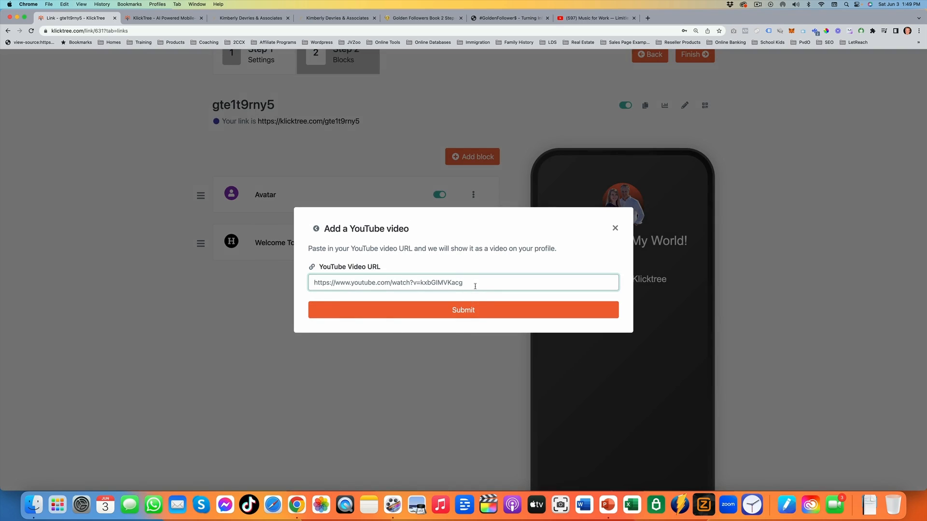
{"action": "left_click", "coordinate": [466, 314]}
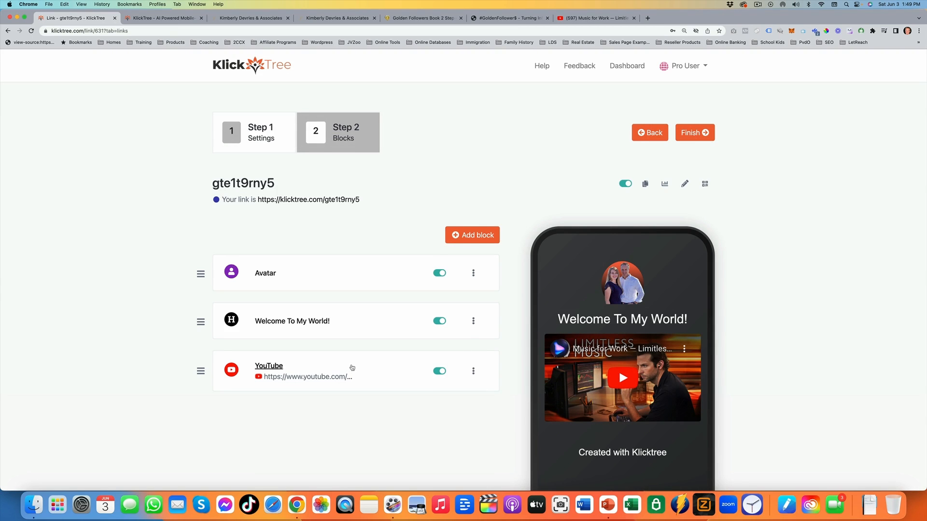
{"action": "scroll", "coordinate": [353, 365], "scroll_direction": "down", "scroll_amount": 3}
{"action": "left_click", "coordinate": [470, 163]}
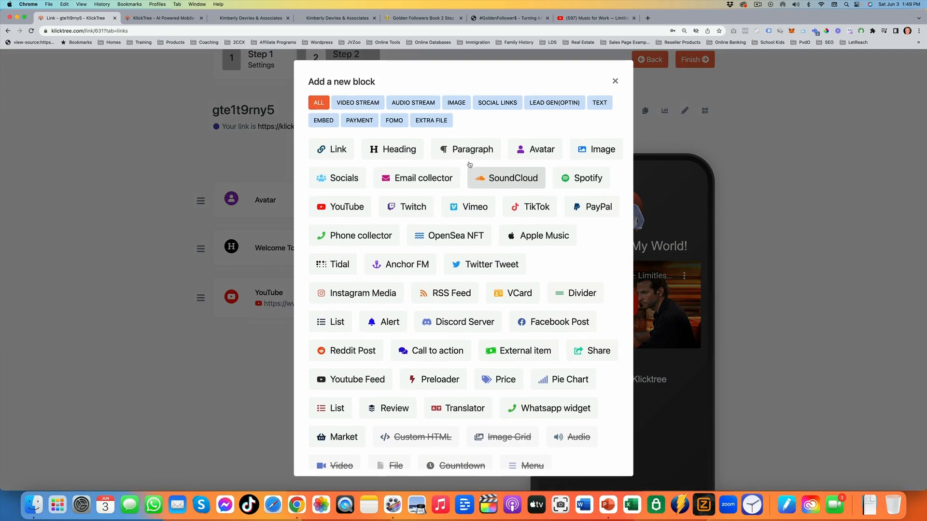
{"action": "left_click", "coordinate": [337, 154]}
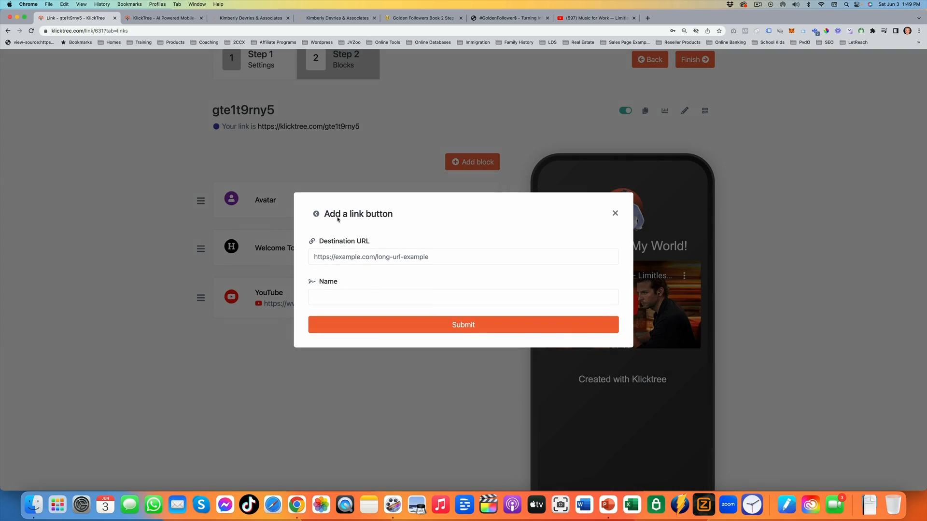
{"action": "left_click", "coordinate": [469, 254]}
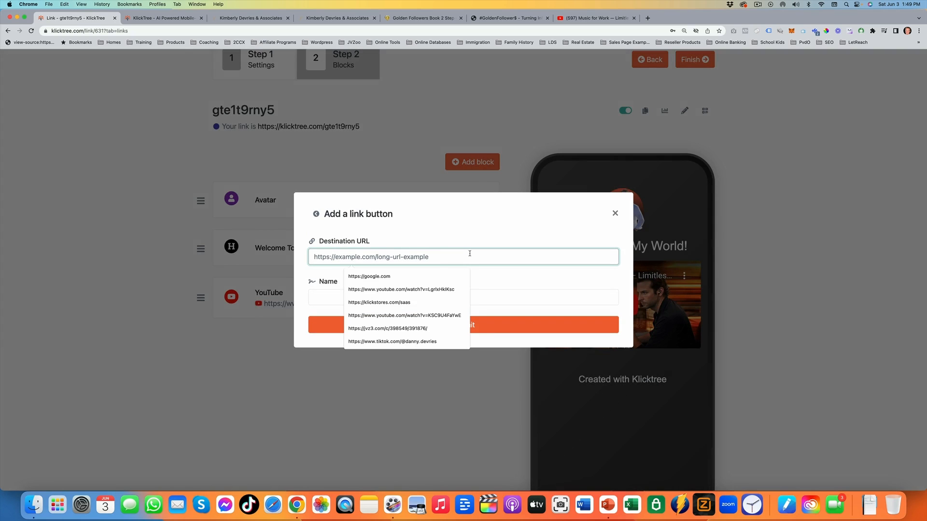
{"action": "left_click", "coordinate": [407, 276]}
{"action": "left_click", "coordinate": [345, 302]}
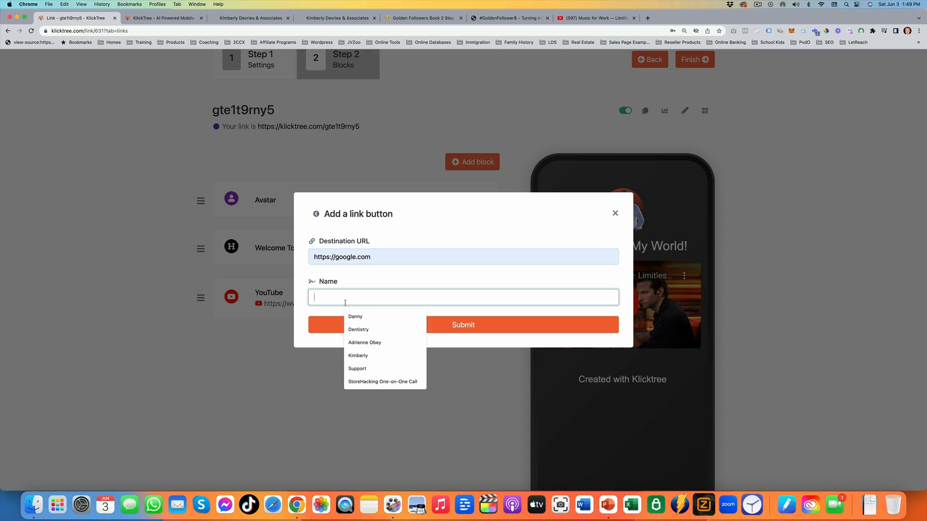
{"action": "type", "text": "My W"}
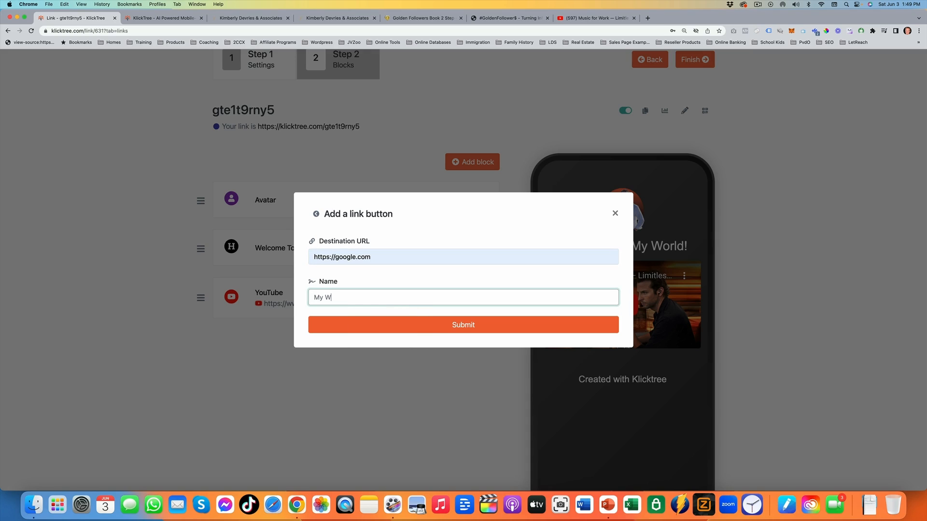
{"action": "type", "text": "ebsite"}
{"action": "left_click", "coordinate": [439, 331]}
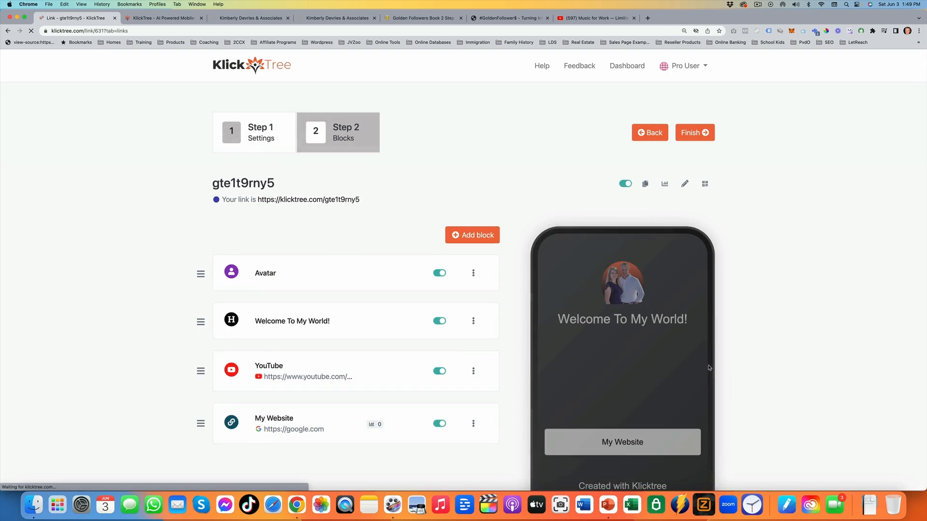
Add an Email collector sign-up form block named "Grab My Bonus".
{"action": "scroll", "coordinate": [628, 376], "scroll_direction": "down", "scroll_amount": 2}
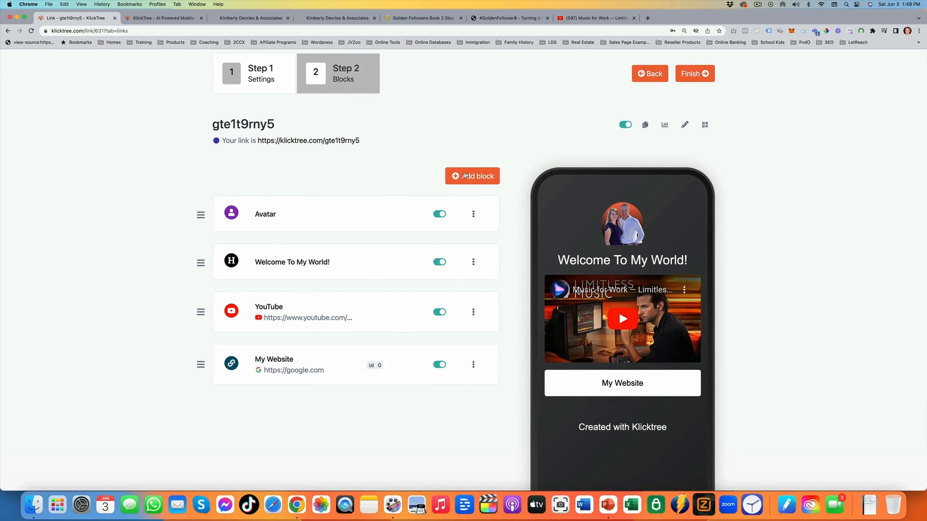
{"action": "left_click", "coordinate": [464, 176]}
{"action": "left_click", "coordinate": [431, 182]}
{"action": "left_click", "coordinate": [375, 282]}
{"action": "left_click", "coordinate": [374, 282]}
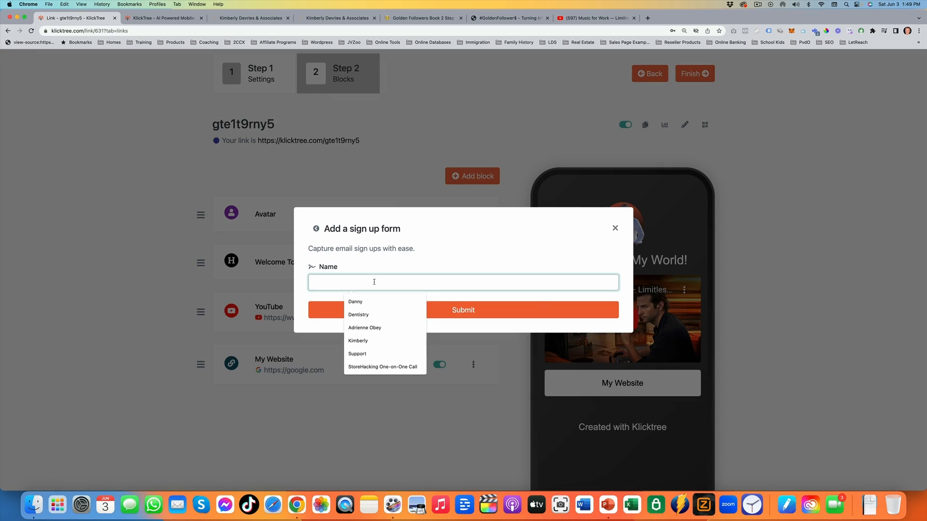
{"action": "type", "text": "Grab "}
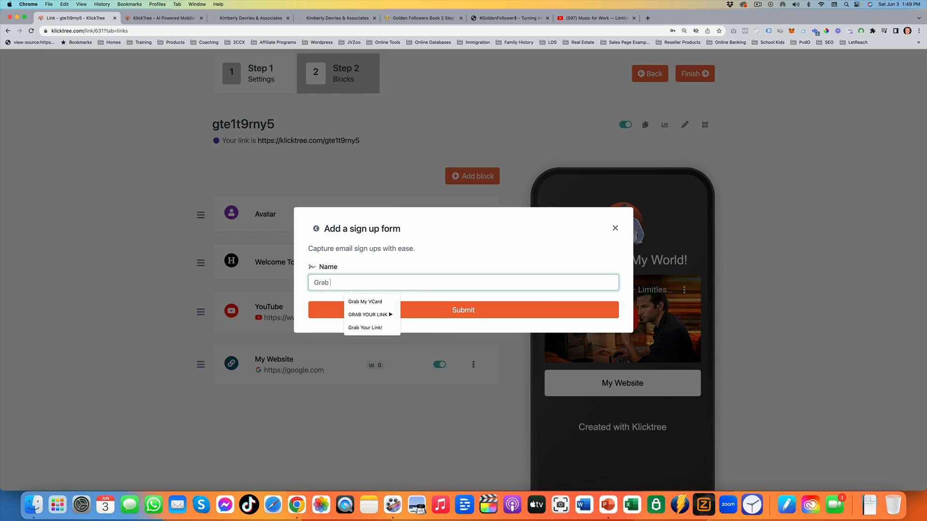
{"action": "type", "text": "My Bo"}
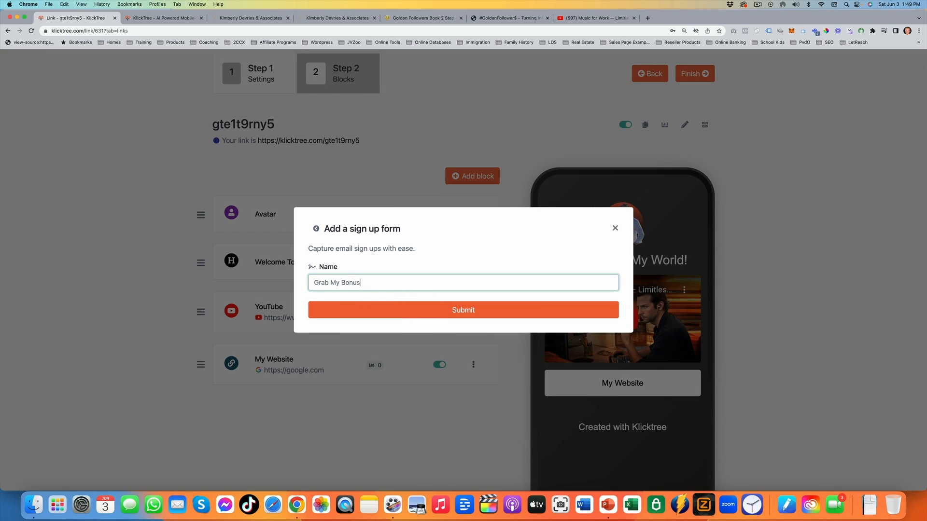
{"action": "type", "text": "nus"}
{"action": "left_click", "coordinate": [485, 307]}
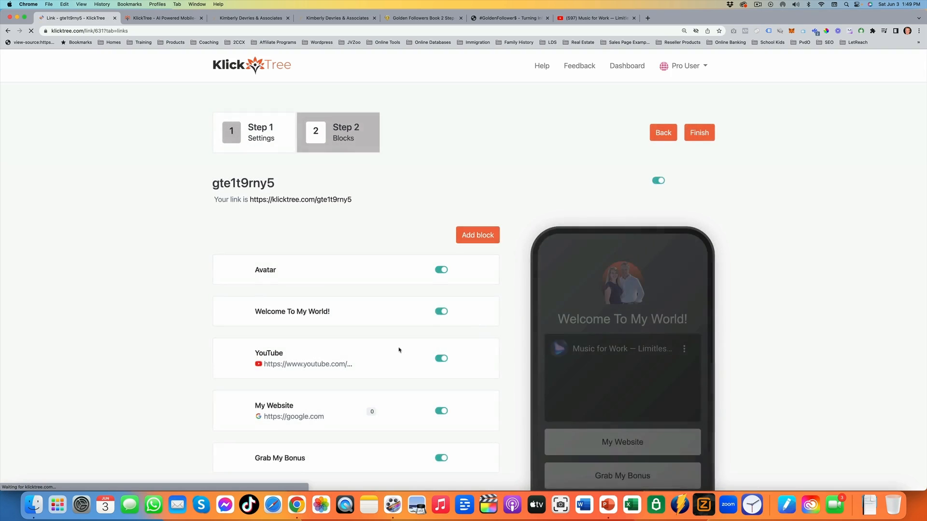
Fill in the Grab My Bonus form settings with an email placeholder, name placeholder "Your full name" and button text "Sign Up".
{"action": "left_click", "coordinate": [393, 357]}
{"action": "scroll", "coordinate": [381, 338], "scroll_direction": "down", "scroll_amount": 2}
{"action": "left_click", "coordinate": [369, 289]}
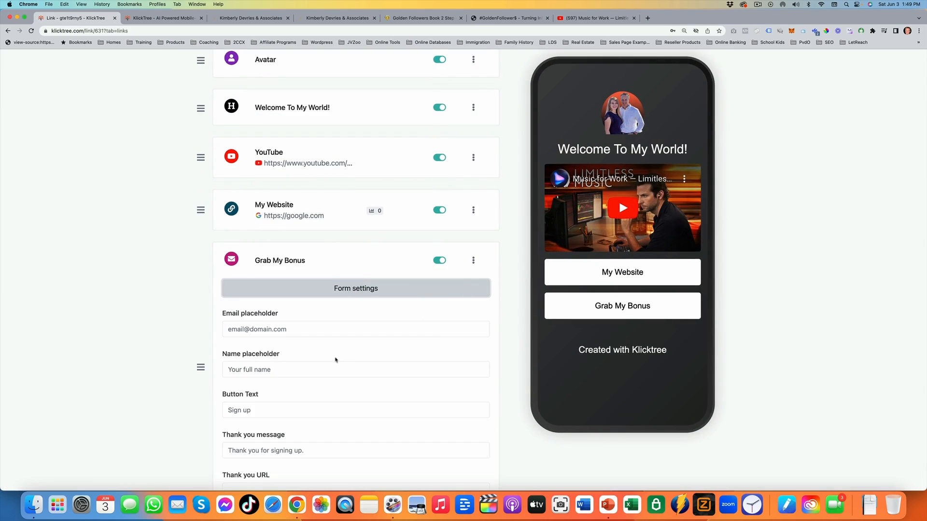
{"action": "scroll", "coordinate": [337, 358], "scroll_direction": "down", "scroll_amount": 2}
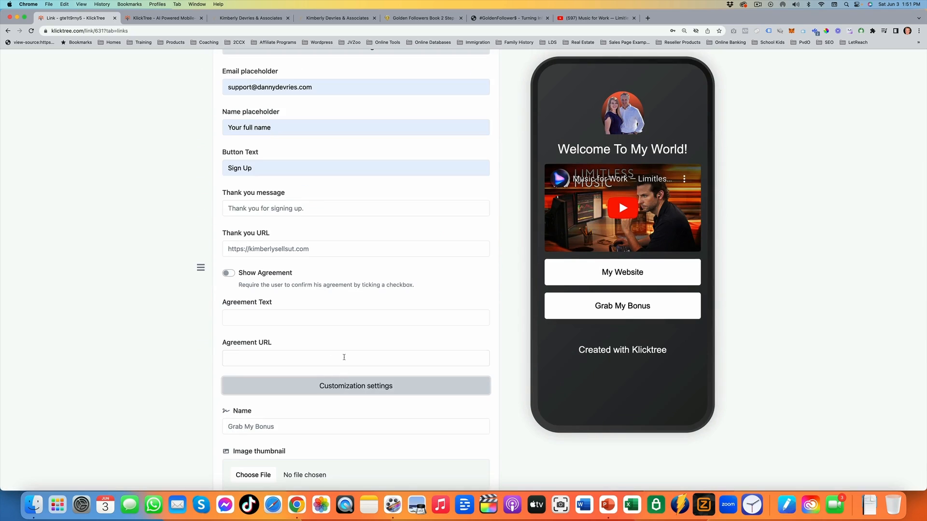
Set the Grab My Bonus button's icon to fab fa-accusoft in its customization settings.
{"action": "scroll", "coordinate": [343, 357], "scroll_direction": "down", "scroll_amount": 3}
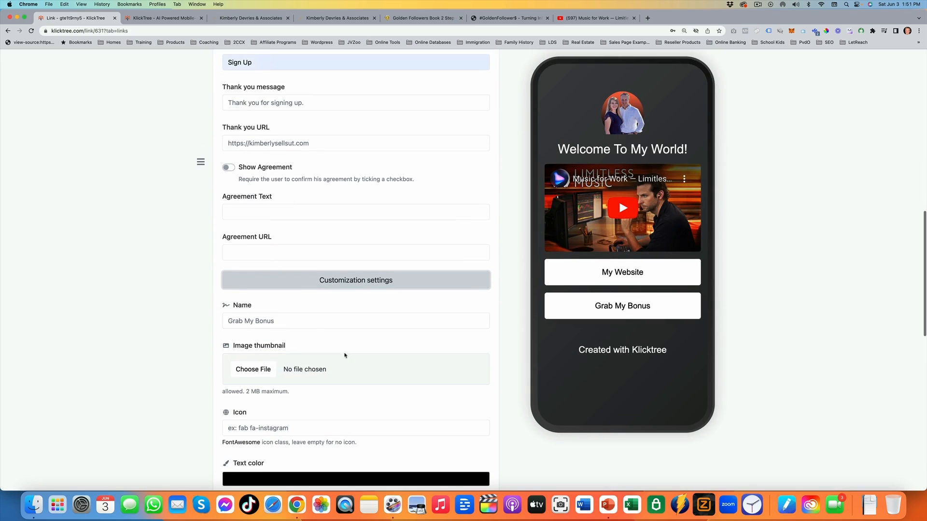
{"action": "scroll", "coordinate": [345, 352], "scroll_direction": "down", "scroll_amount": 2}
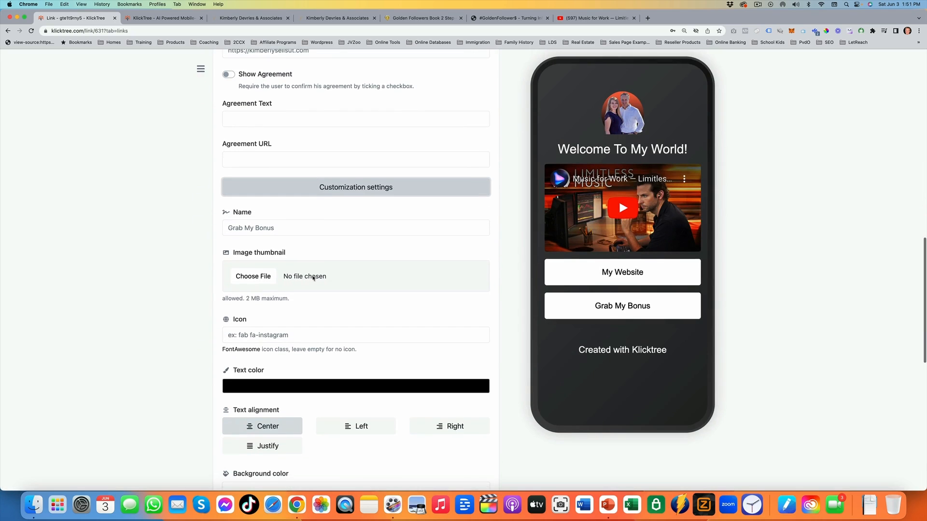
{"action": "left_click", "coordinate": [260, 335]}
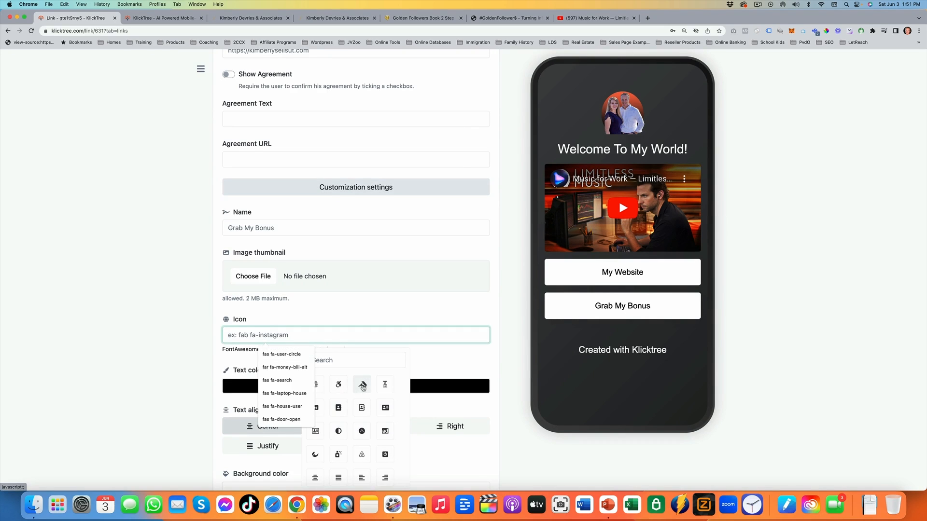
{"action": "left_click", "coordinate": [362, 389]}
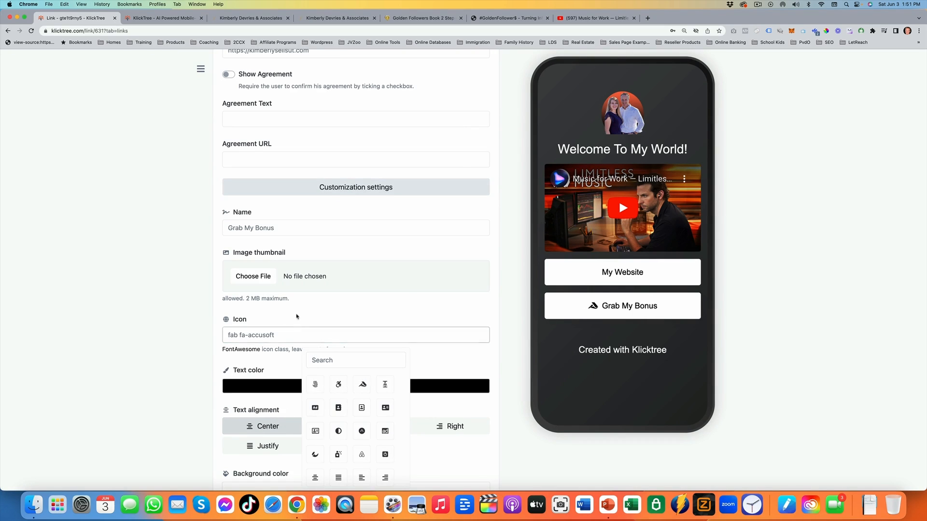
{"action": "left_click", "coordinate": [324, 335]}
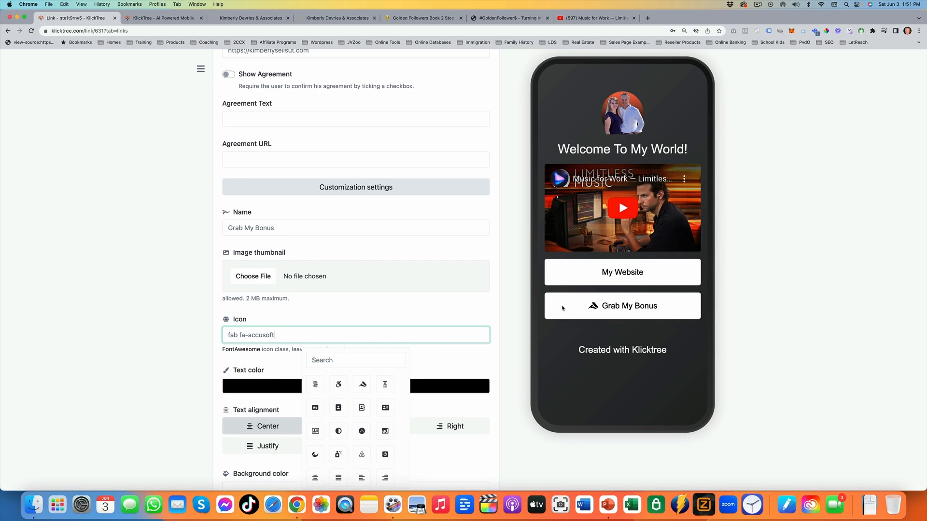
{"action": "scroll", "coordinate": [430, 295], "scroll_direction": "down", "scroll_amount": 3}
{"action": "left_click", "coordinate": [436, 301]}
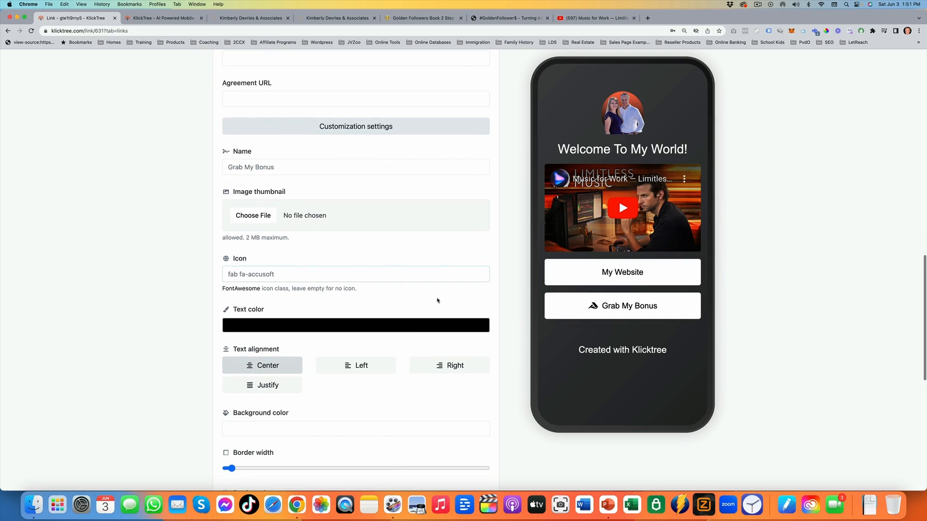
Set the Grab My Bonus button's text color to white #FFFFFF and its background color to dark gray.
{"action": "left_click", "coordinate": [338, 325]}
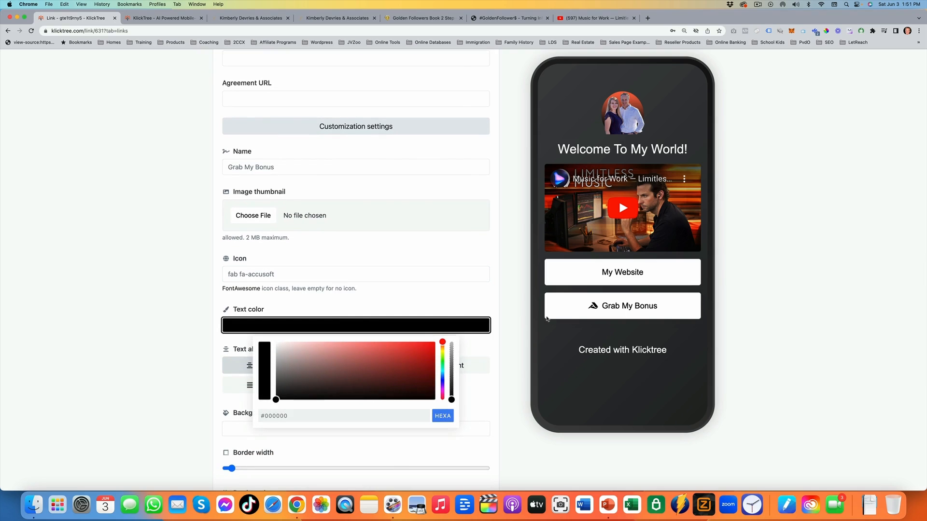
{"action": "left_click_drag", "start_coordinate": [337, 369], "coordinate": [273, 342]}
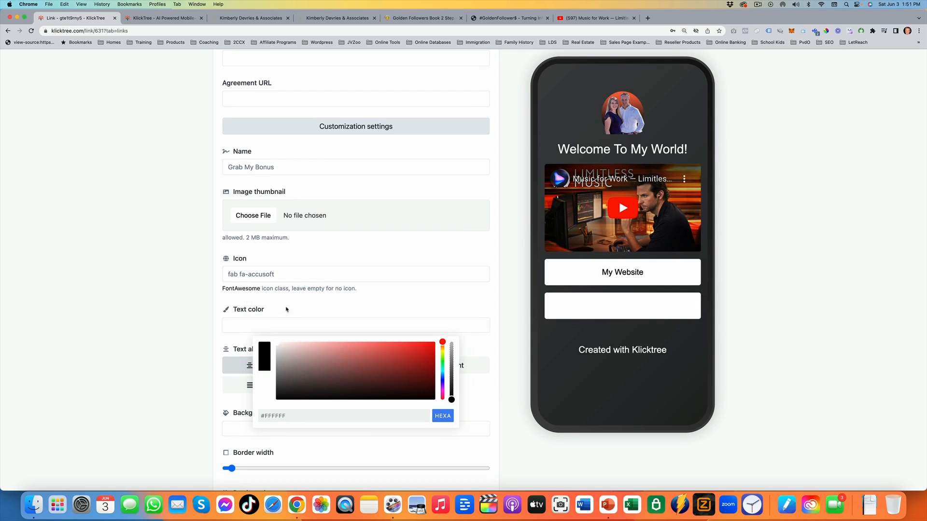
{"action": "left_click", "coordinate": [284, 310]}
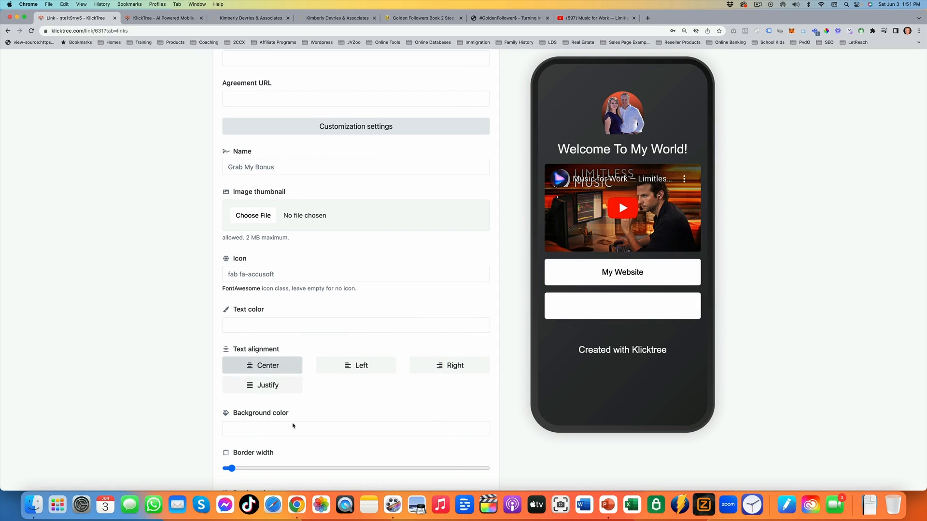
{"action": "left_click", "coordinate": [291, 428]}
{"action": "left_click", "coordinate": [282, 464]}
{"action": "left_click_drag", "start_coordinate": [282, 464], "coordinate": [275, 485]}
{"action": "scroll", "coordinate": [481, 217], "scroll_direction": "down", "scroll_amount": 5}
{"action": "left_click", "coordinate": [481, 217]}
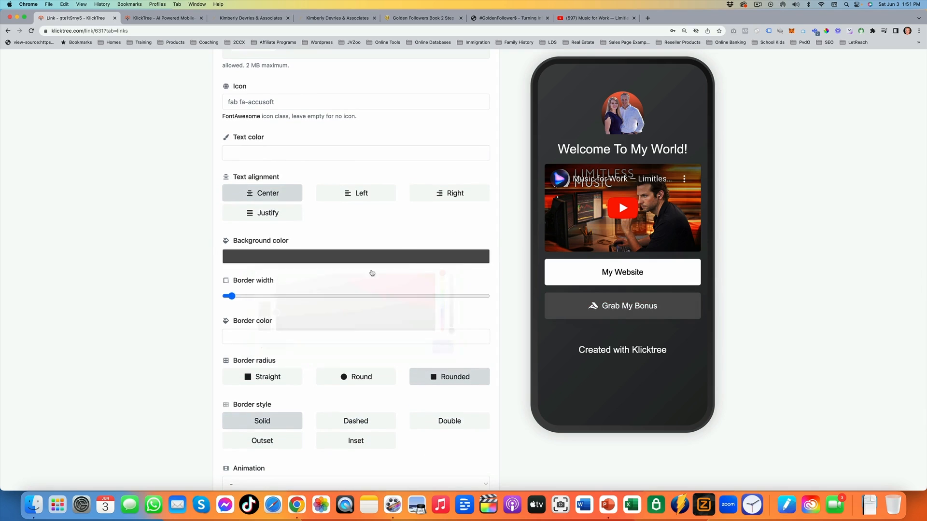
Set the Grab My Bonus button's border radius to Round, save the update and collapse the block.
{"action": "scroll", "coordinate": [335, 287], "scroll_direction": "down", "scroll_amount": 3}
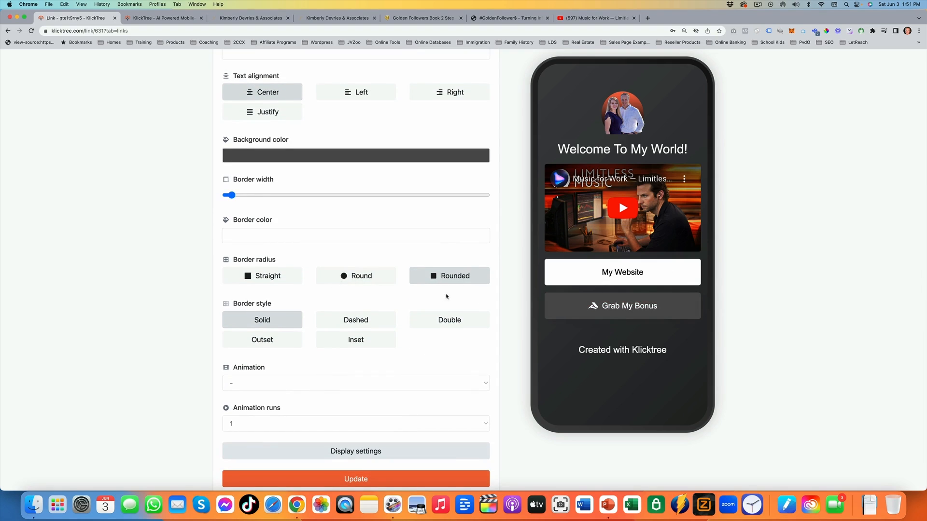
{"action": "left_click", "coordinate": [352, 278]}
{"action": "left_click", "coordinate": [446, 279]}
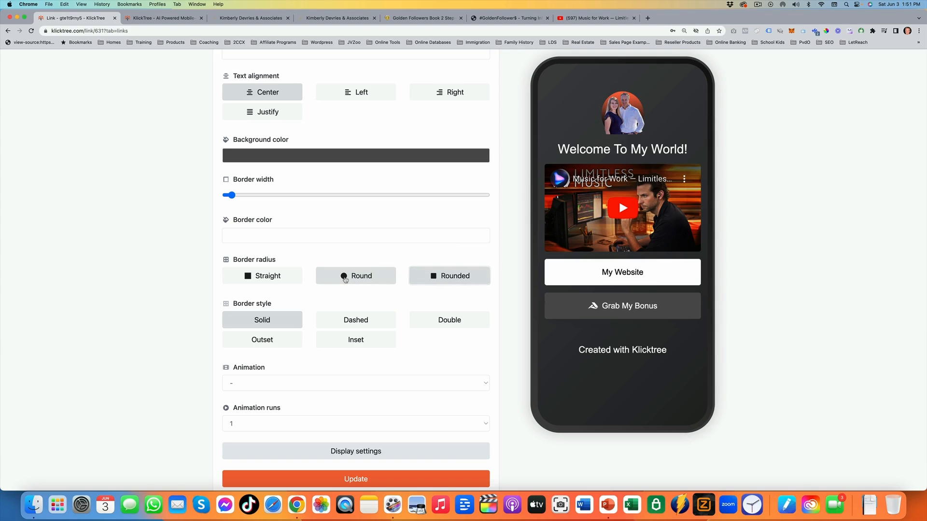
{"action": "left_click", "coordinate": [346, 280]}
{"action": "scroll", "coordinate": [357, 309], "scroll_direction": "down", "scroll_amount": 3}
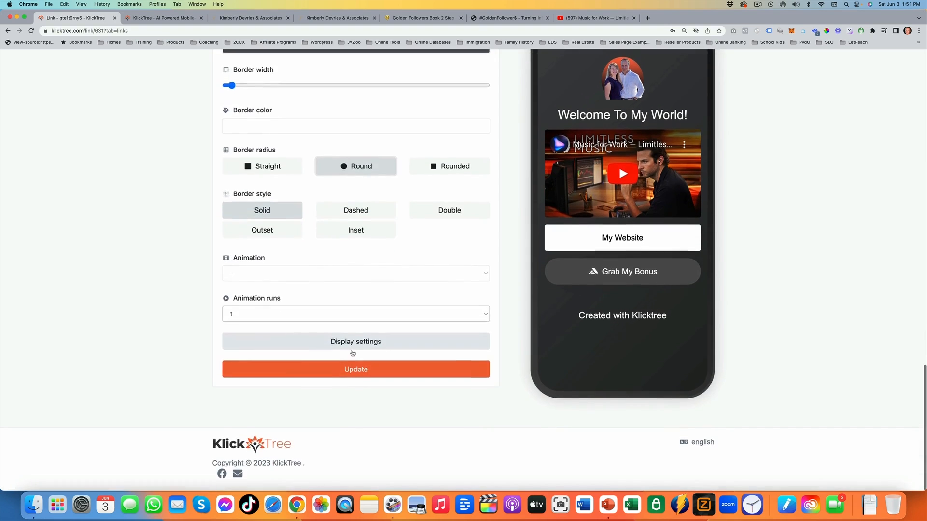
{"action": "left_click", "coordinate": [380, 372]}
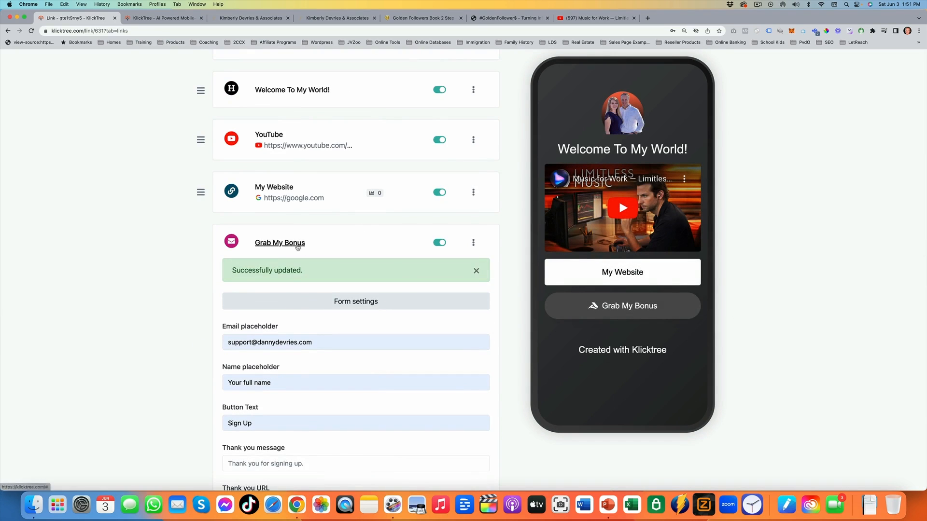
{"action": "left_click", "coordinate": [352, 240]}
Add an Image block with the #Golden Followers "Live One Link Exclusive Training" graphic and check it in the phone preview.
{"action": "scroll", "coordinate": [420, 244], "scroll_direction": "up", "scroll_amount": 5}
{"action": "left_click", "coordinate": [473, 240]}
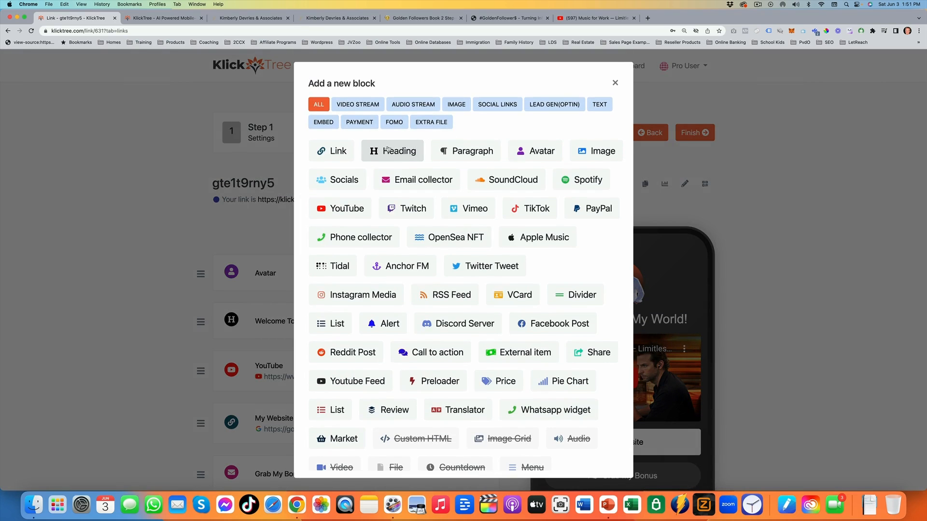
{"action": "left_click", "coordinate": [582, 154]}
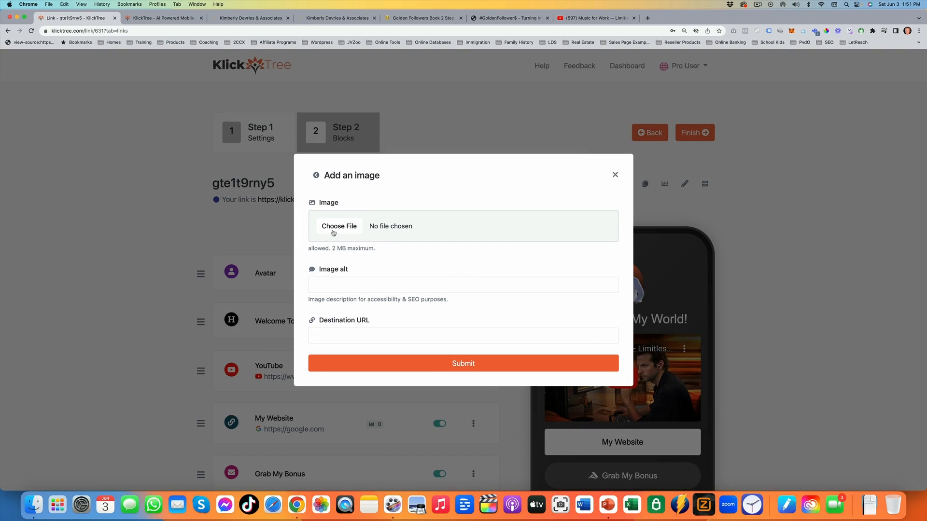
{"action": "left_click", "coordinate": [338, 226]}
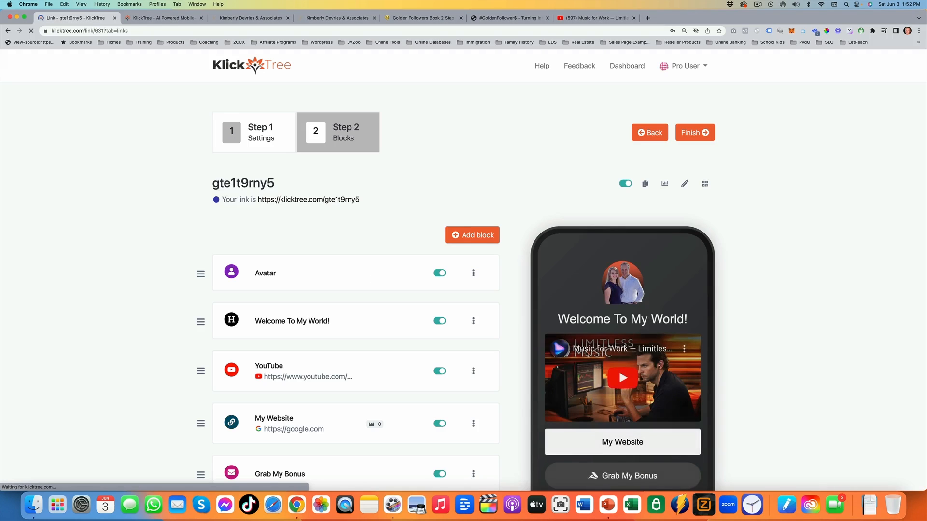
{"action": "scroll", "coordinate": [622, 241], "scroll_direction": "down", "scroll_amount": 5}
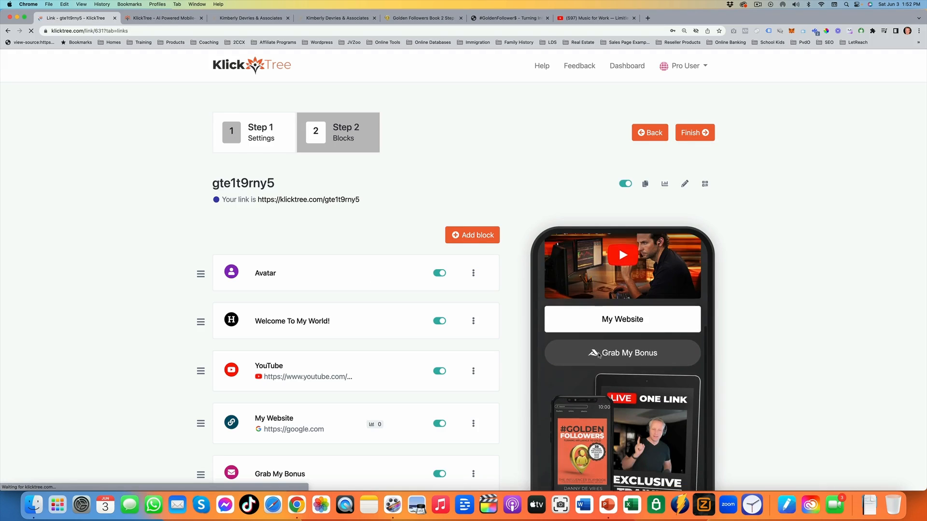
{"action": "scroll", "coordinate": [630, 327], "scroll_direction": "down", "scroll_amount": 1}
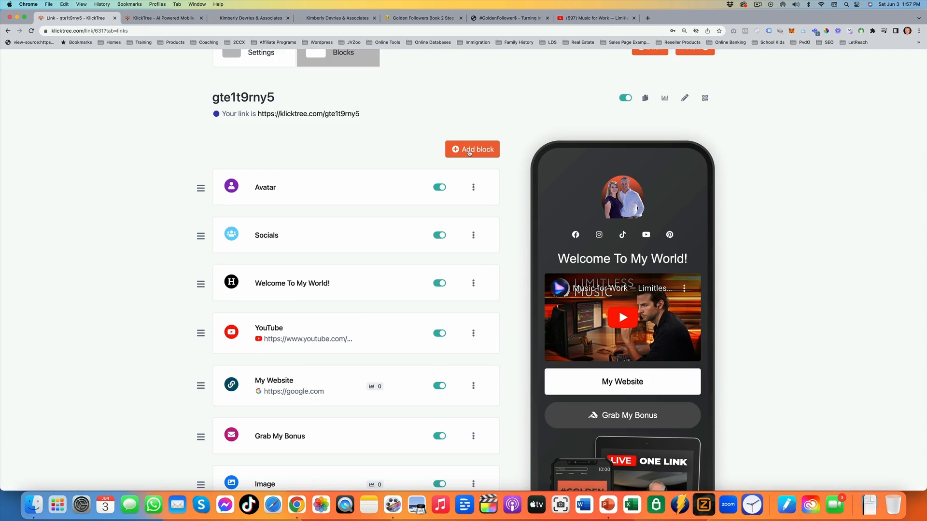
Add a VCard download button block named with the contact's first name.
{"action": "left_click", "coordinate": [468, 151]}
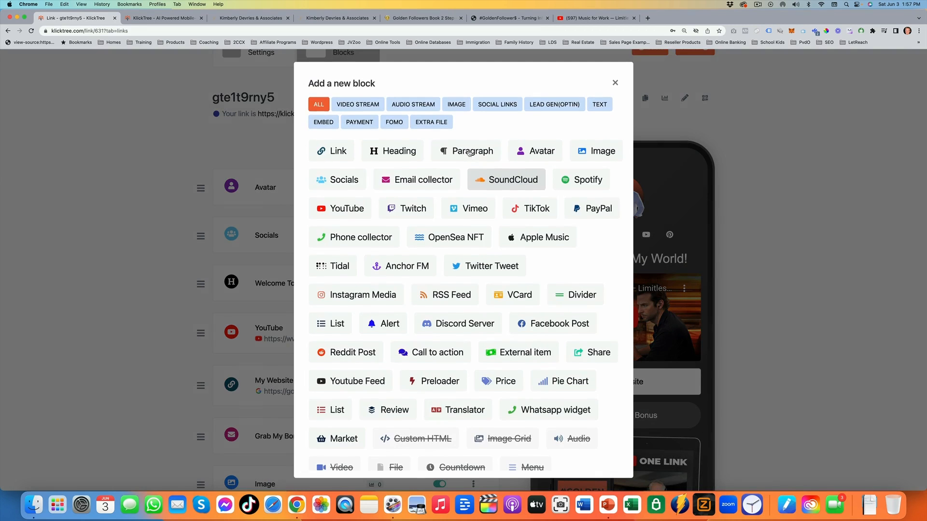
{"action": "left_click", "coordinate": [519, 295]}
{"action": "left_click", "coordinate": [388, 284]}
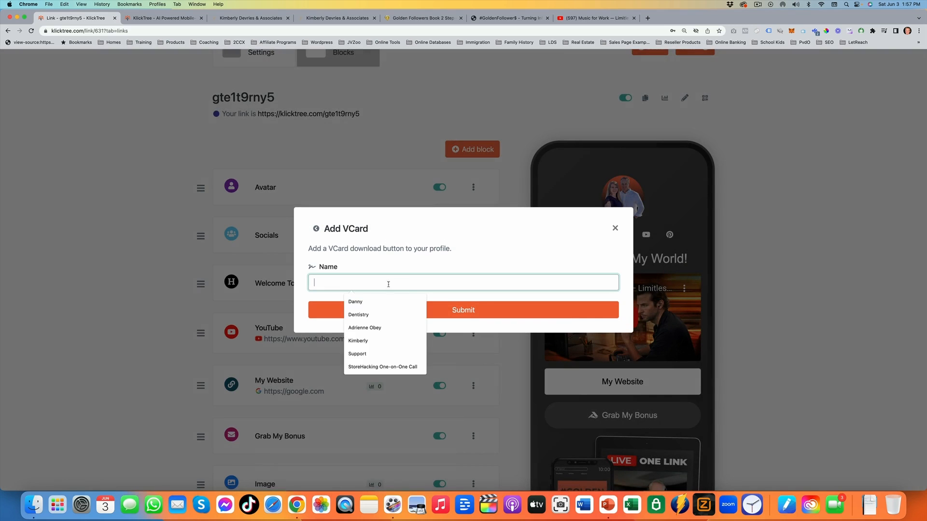
{"action": "left_click", "coordinate": [370, 341]}
{"action": "left_click", "coordinate": [497, 314]}
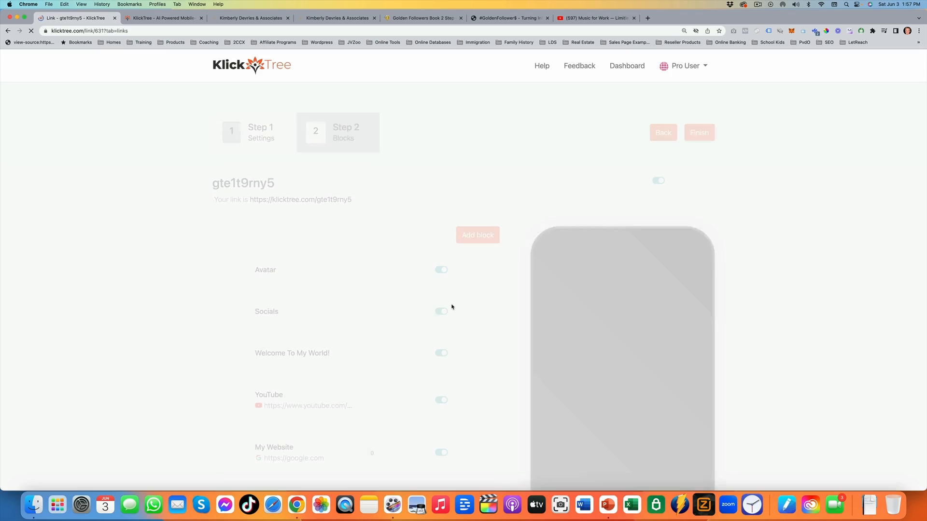
Upload IMG_4223.jpg as the avatar in the new VCard block's Vcard settings.
{"action": "scroll", "coordinate": [358, 293], "scroll_direction": "down", "scroll_amount": 5}
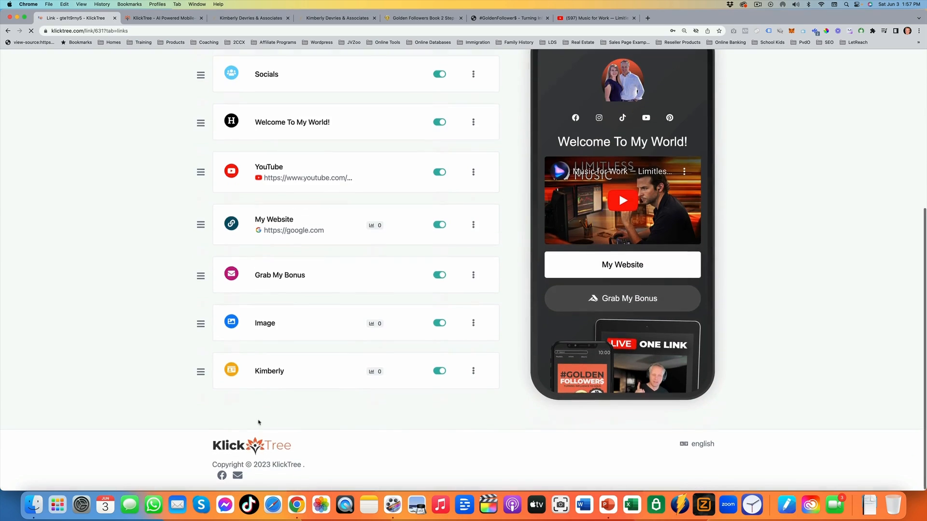
{"action": "left_click", "coordinate": [284, 371]}
{"action": "scroll", "coordinate": [289, 362], "scroll_direction": "down", "scroll_amount": 2}
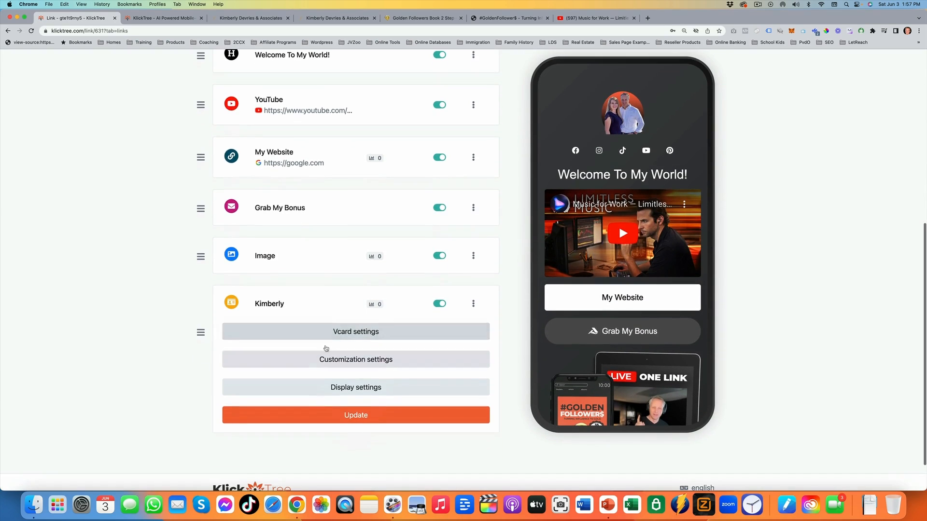
{"action": "left_click", "coordinate": [270, 332]}
{"action": "scroll", "coordinate": [254, 374], "scroll_direction": "down", "scroll_amount": 3}
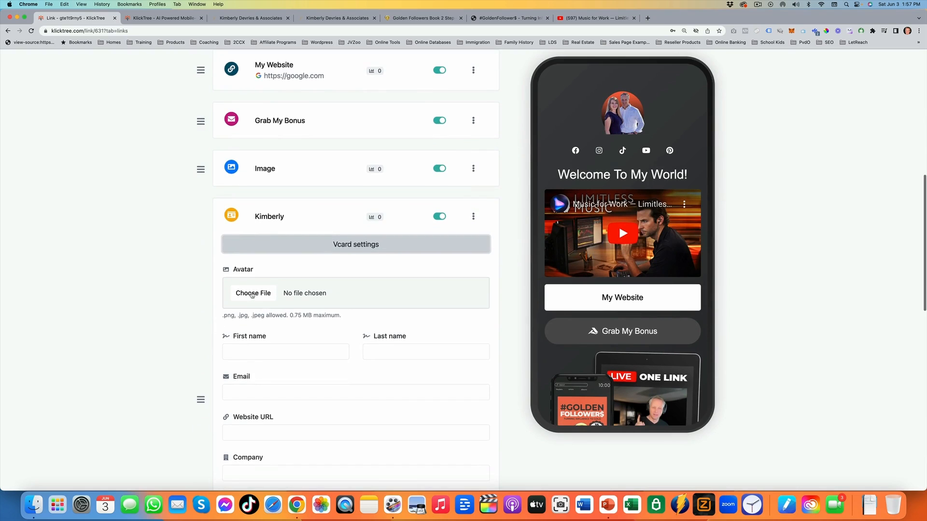
{"action": "left_click", "coordinate": [253, 294]}
{"action": "scroll", "coordinate": [531, 258], "scroll_direction": "down", "scroll_amount": 1}
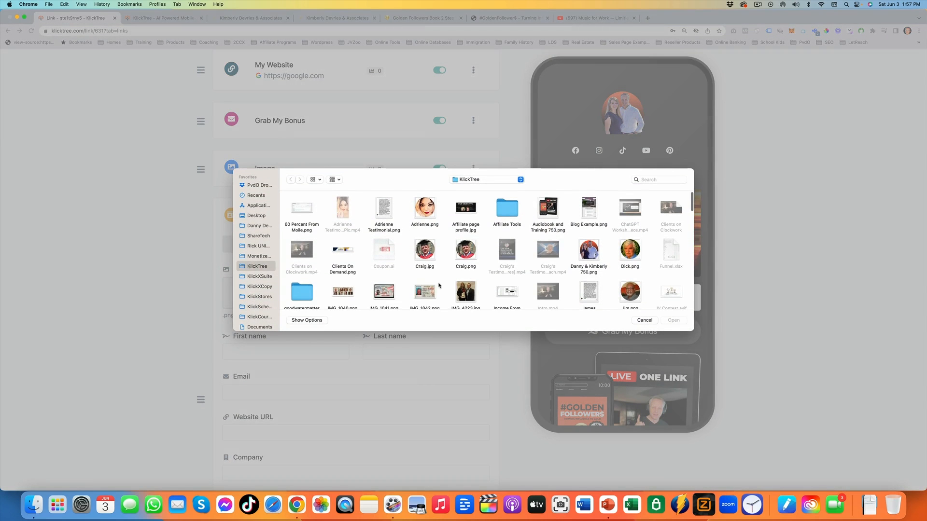
{"action": "scroll", "coordinate": [439, 286], "scroll_direction": "down", "scroll_amount": 2}
{"action": "double_click", "coordinate": [465, 264]}
Autofill the VCard's contact details from the saved Lead Generation Experts LLC entry, and replace the first name with the contact's own.
{"action": "left_click", "coordinate": [264, 352]}
{"action": "key", "text": "Up"}
{"action": "key", "text": "Up"}
{"action": "key", "text": "Up"}
{"action": "key", "text": "Up"}
{"action": "key", "text": "Up"}
{"action": "key", "text": "Up"}
{"action": "key", "text": "Up"}
{"action": "key", "text": "Up"}
{"action": "key", "text": "Return"}
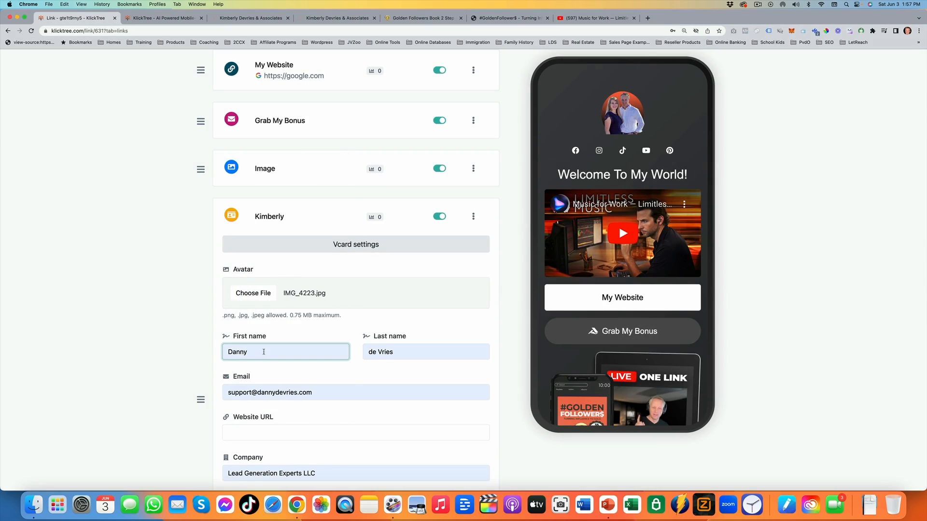
{"action": "left_click_drag", "start_coordinate": [263, 352], "coordinate": [193, 347]}
{"action": "type", "text": "Kimberly"}
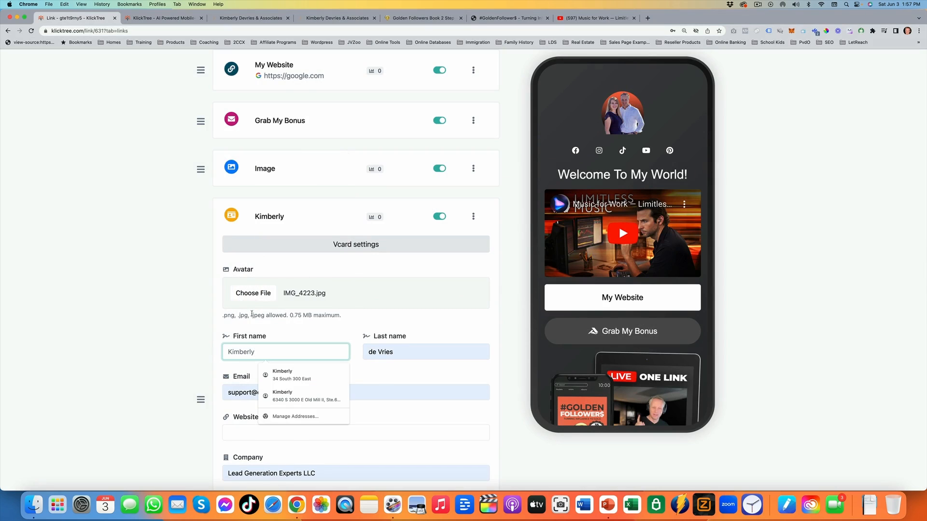
Save the VCard block update, decline saving the address in the browser, and check the VCard button in the phone preview.
{"action": "scroll", "coordinate": [251, 313], "scroll_direction": "down", "scroll_amount": 10}
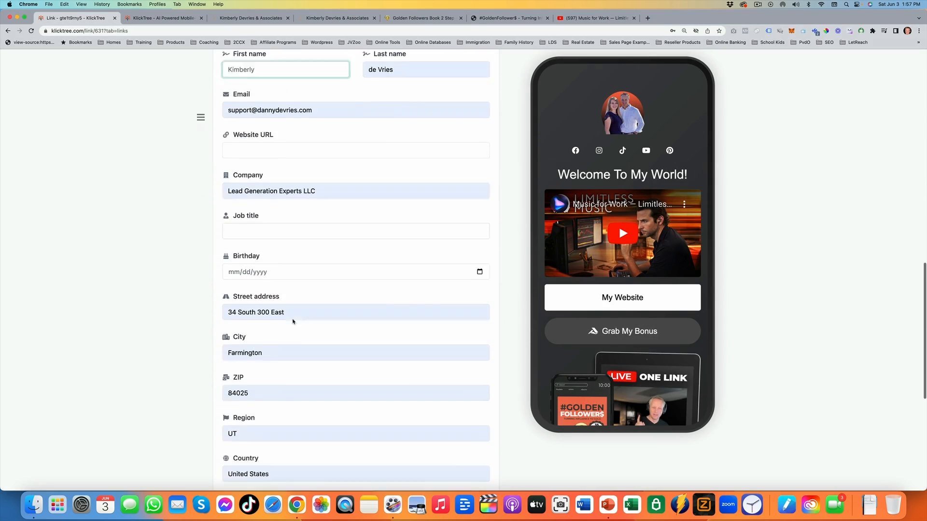
{"action": "scroll", "coordinate": [390, 354], "scroll_direction": "down", "scroll_amount": 2}
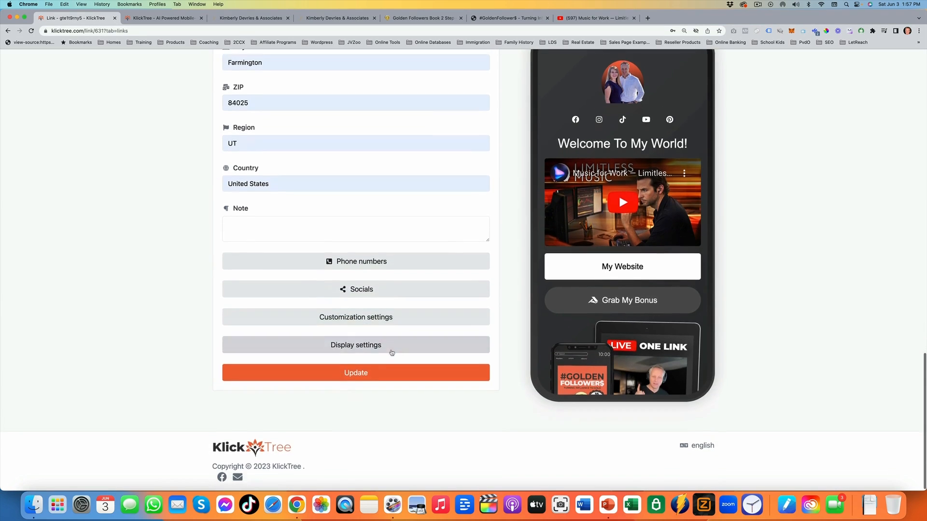
{"action": "left_click", "coordinate": [418, 411]}
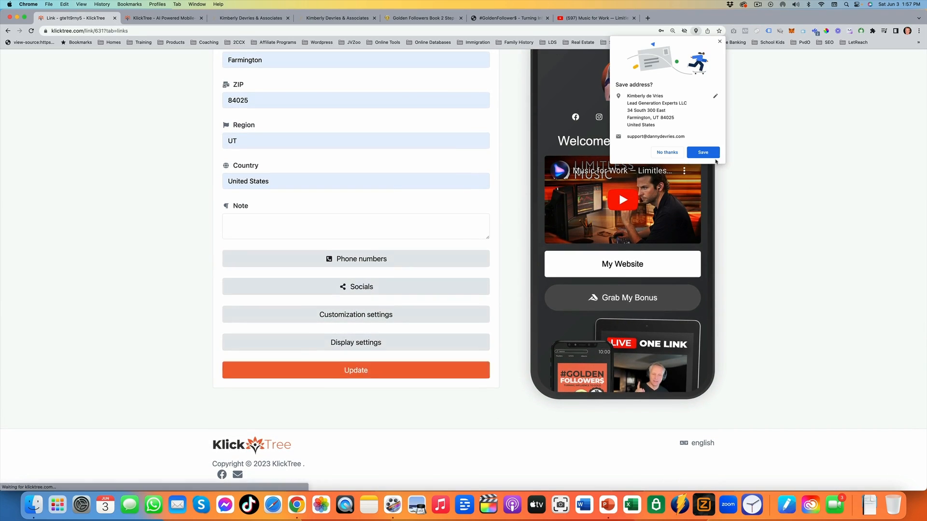
{"action": "left_click", "coordinate": [667, 152]}
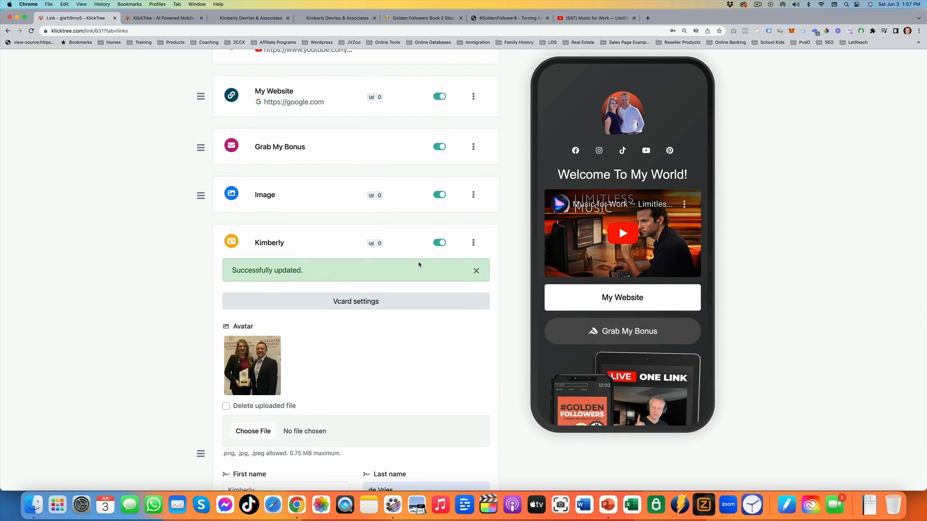
{"action": "scroll", "coordinate": [612, 358], "scroll_direction": "down", "scroll_amount": 10}
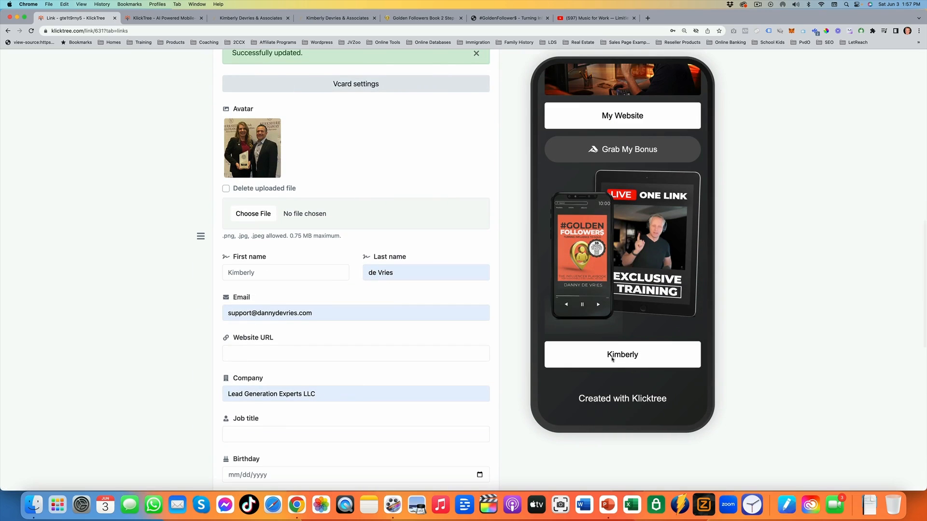
Rename the VCard block's button to "Grab My VCard" and save the block update.
{"action": "scroll", "coordinate": [386, 386], "scroll_direction": "down", "scroll_amount": 10}
{"action": "left_click", "coordinate": [345, 411]}
{"action": "type", "text": "Grab My VCard"}
{"action": "scroll", "coordinate": [323, 374], "scroll_direction": "down", "scroll_amount": 5}
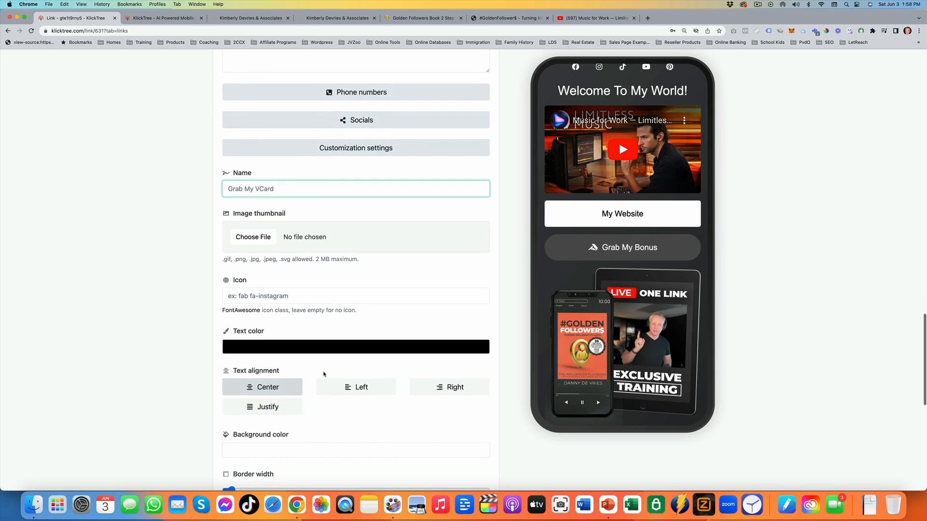
{"action": "scroll", "coordinate": [324, 374], "scroll_direction": "down", "scroll_amount": 8}
{"action": "left_click", "coordinate": [324, 374]}
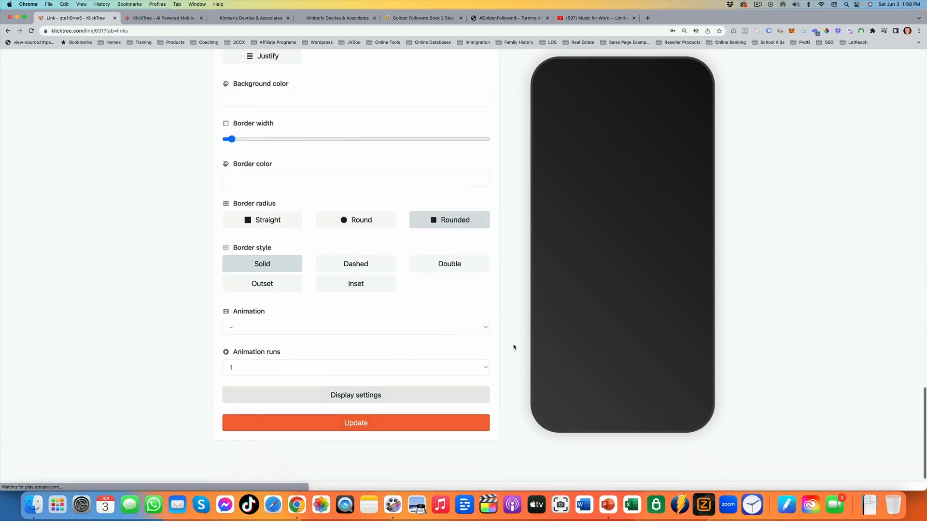
{"action": "scroll", "coordinate": [643, 330], "scroll_direction": "down", "scroll_amount": 10}
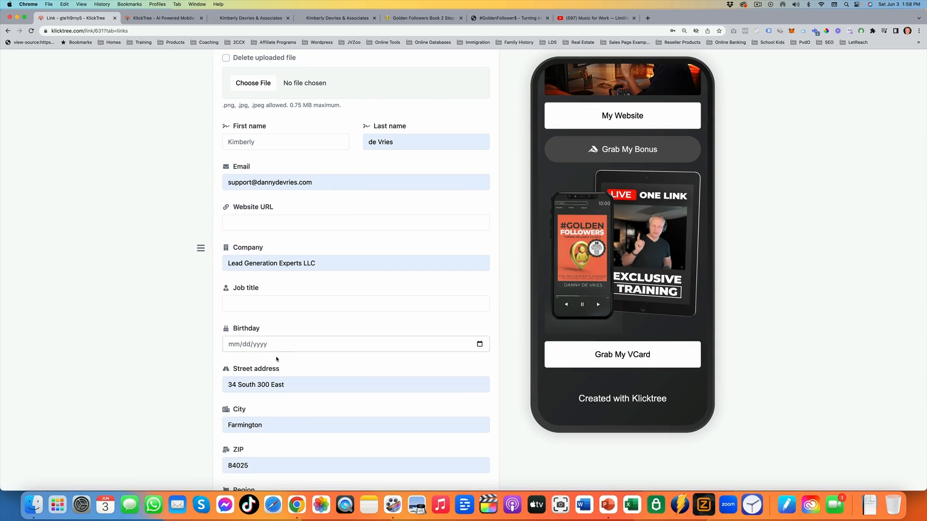
Collapse the VCard block, move it directly below the Socials block, and finish the link page setup.
{"action": "scroll", "coordinate": [275, 361], "scroll_direction": "up", "scroll_amount": 7}
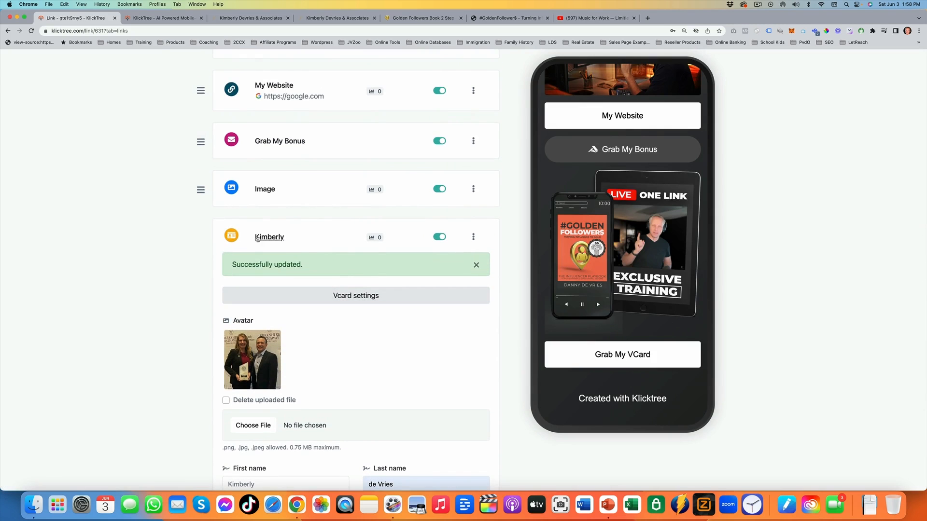
{"action": "left_click", "coordinate": [263, 237]}
{"action": "left_click_drag", "start_coordinate": [201, 370], "coordinate": [222, 191]}
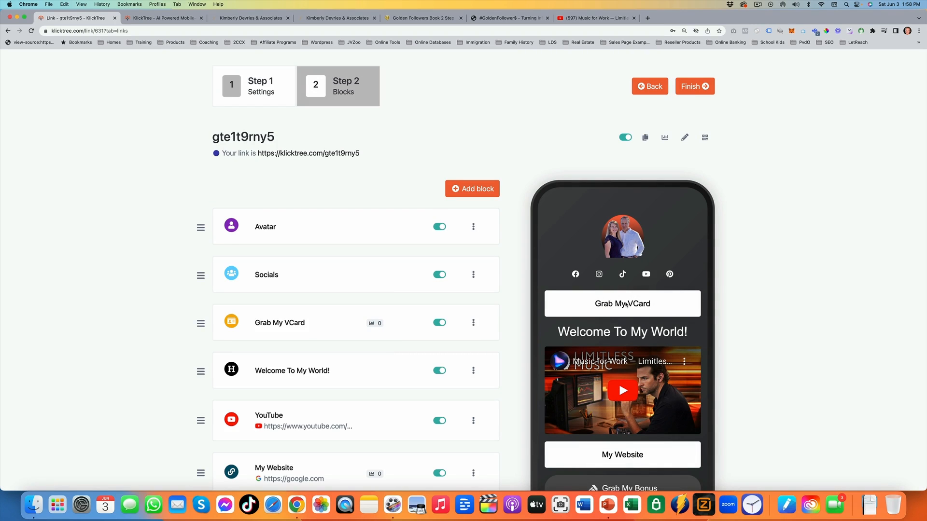
{"action": "left_click", "coordinate": [695, 86]}
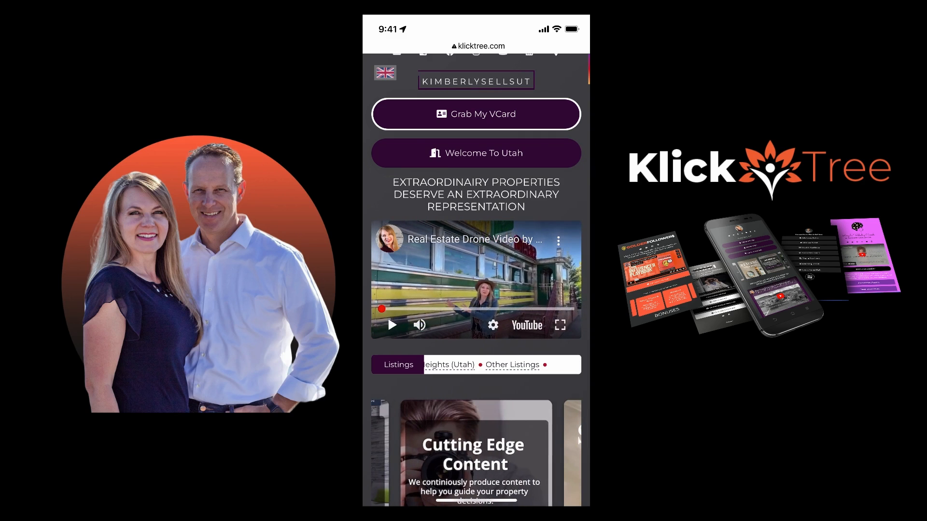
{"action": "scroll", "coordinate": [476, 280], "scroll_direction": "down", "scroll_amount": 5}
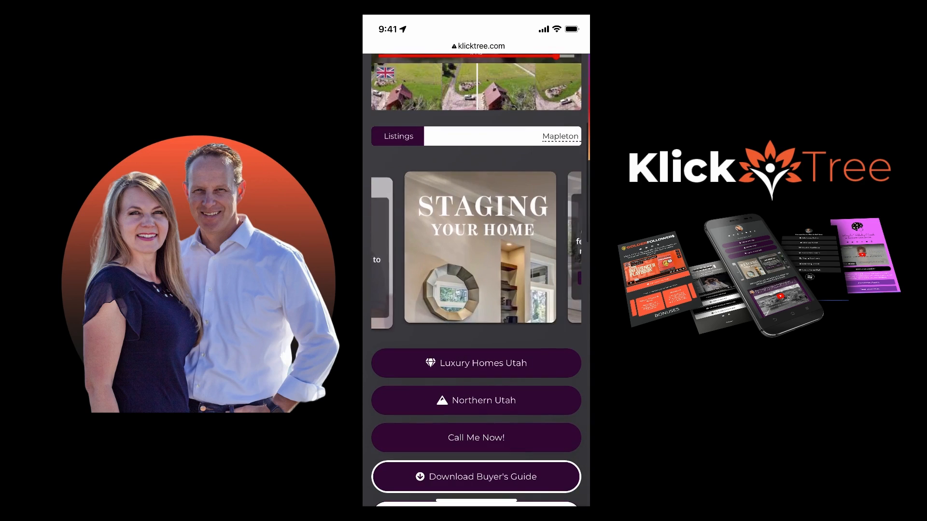
{"action": "scroll", "coordinate": [476, 280], "scroll_direction": "up", "scroll_amount": 1}
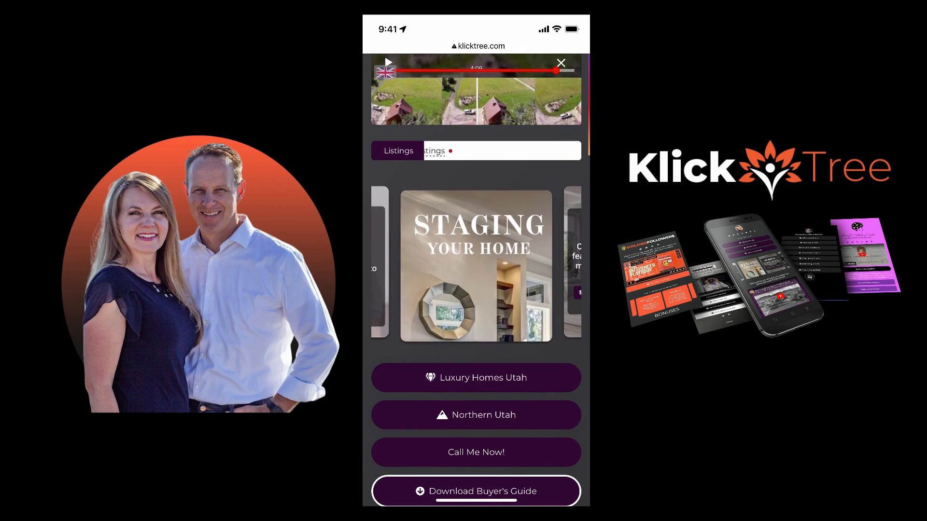
{"action": "scroll", "coordinate": [475, 265], "scroll_direction": "down", "scroll_amount": 2}
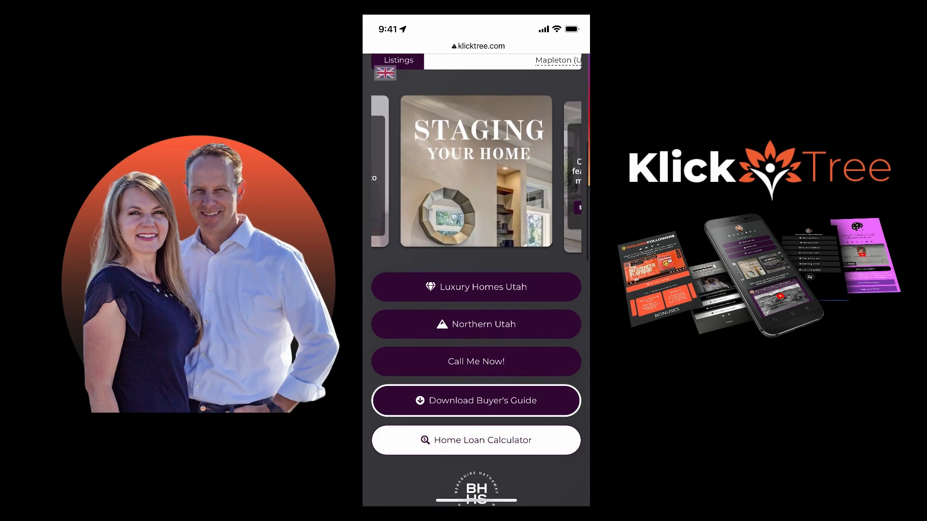